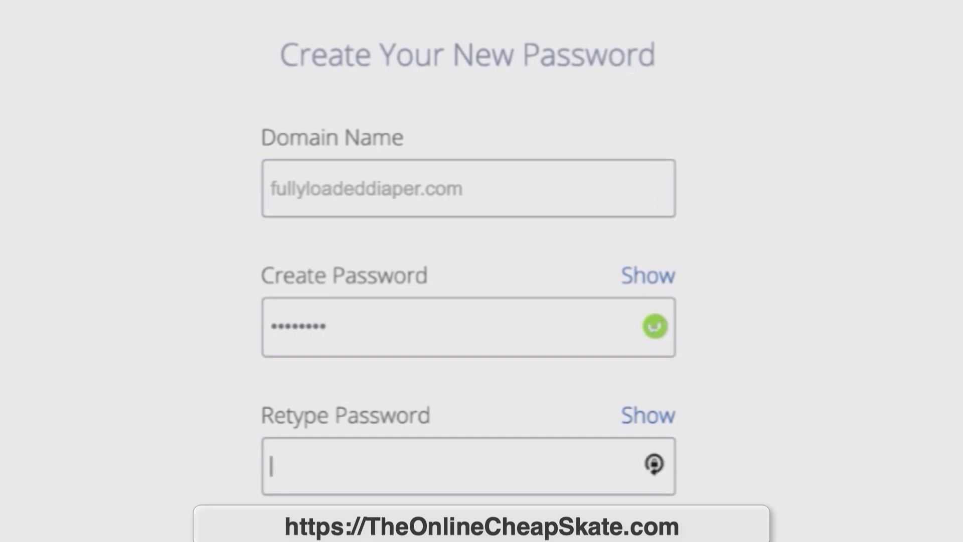
- Confirm the new account password and log in to hosting for fullyloadeddiaper.com with the account password
type("•••••••••")
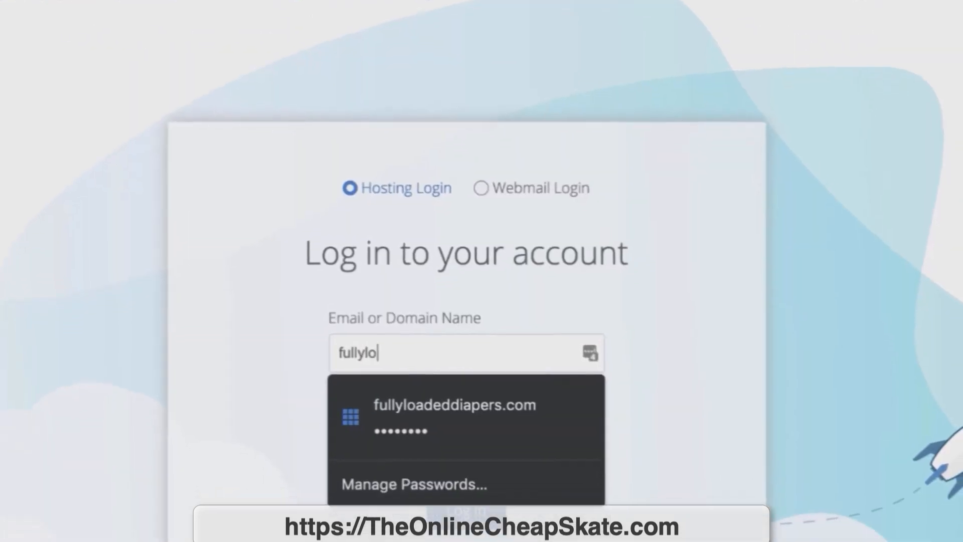
type("adedd")
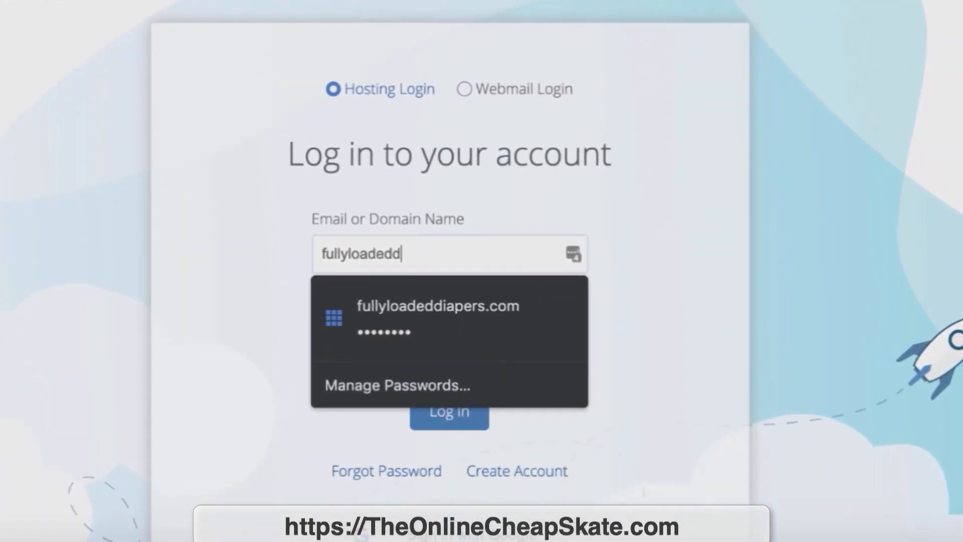
type("iaper.com")
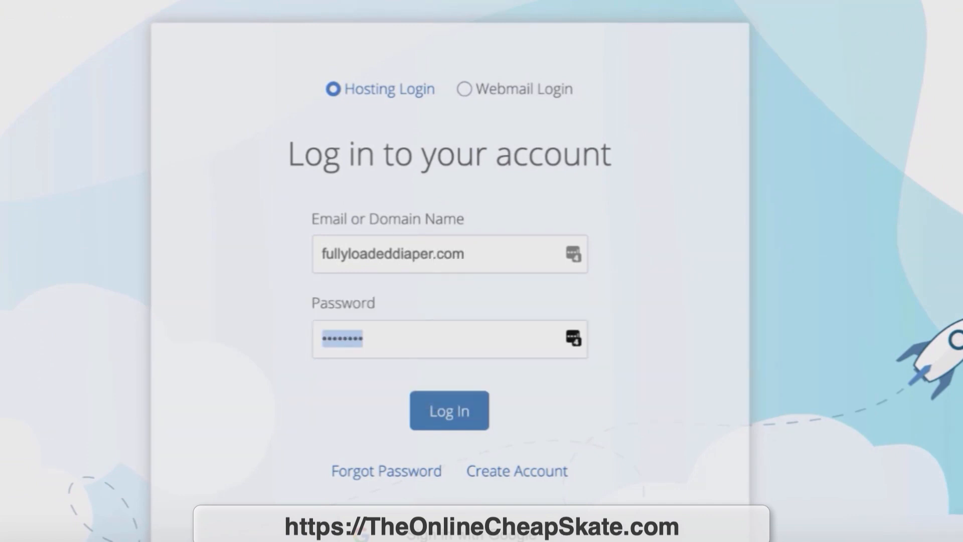
type("•••••")
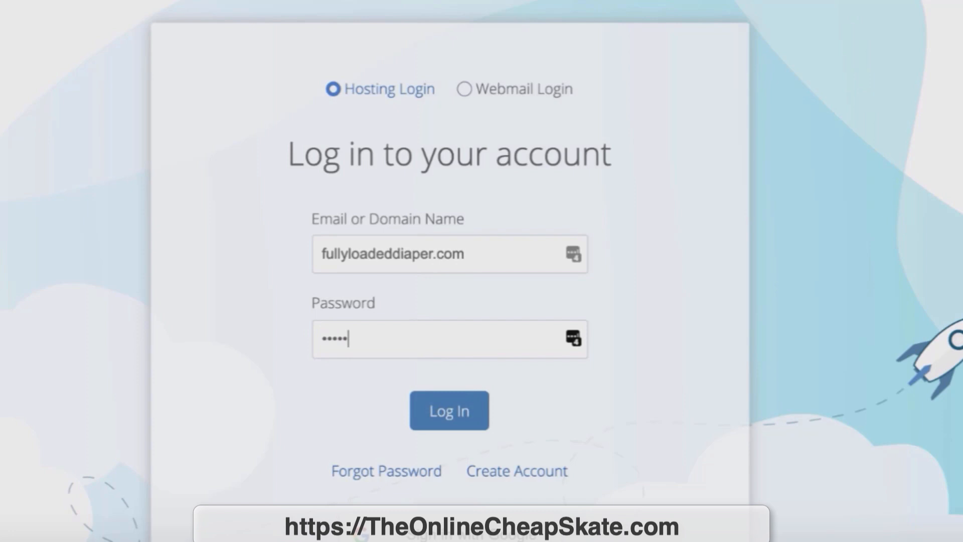
type("••••")
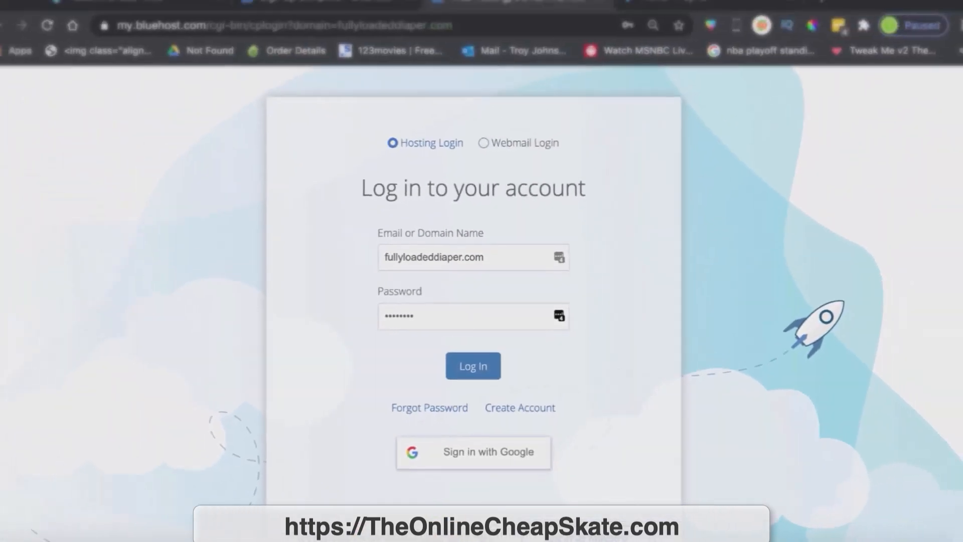
key("Return")
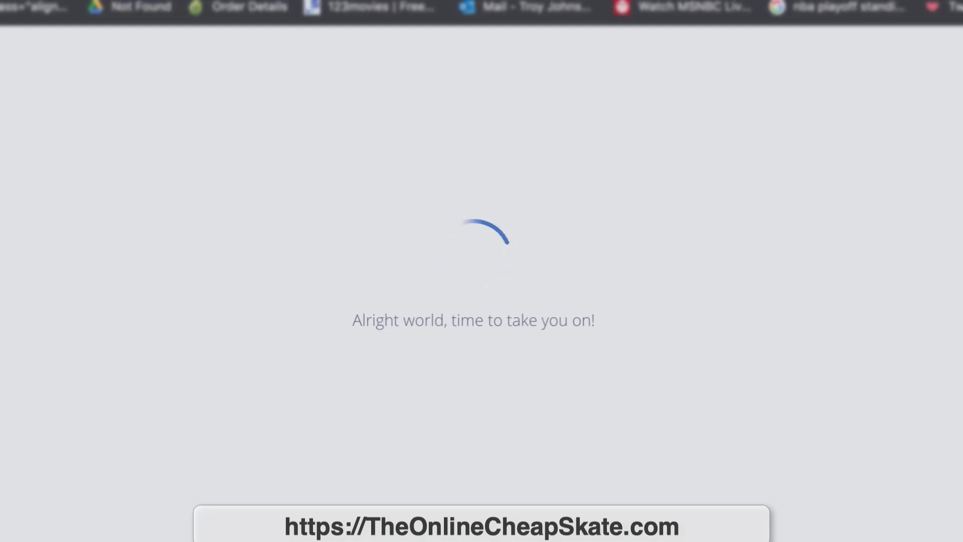
- Set the kind of site being created to Blog
left_click(473, 349)
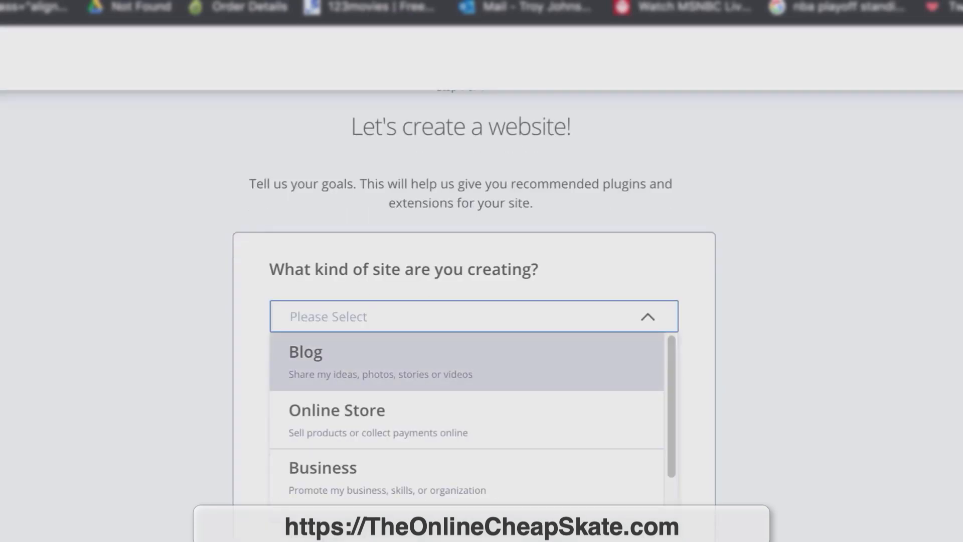
left_click(381, 361)
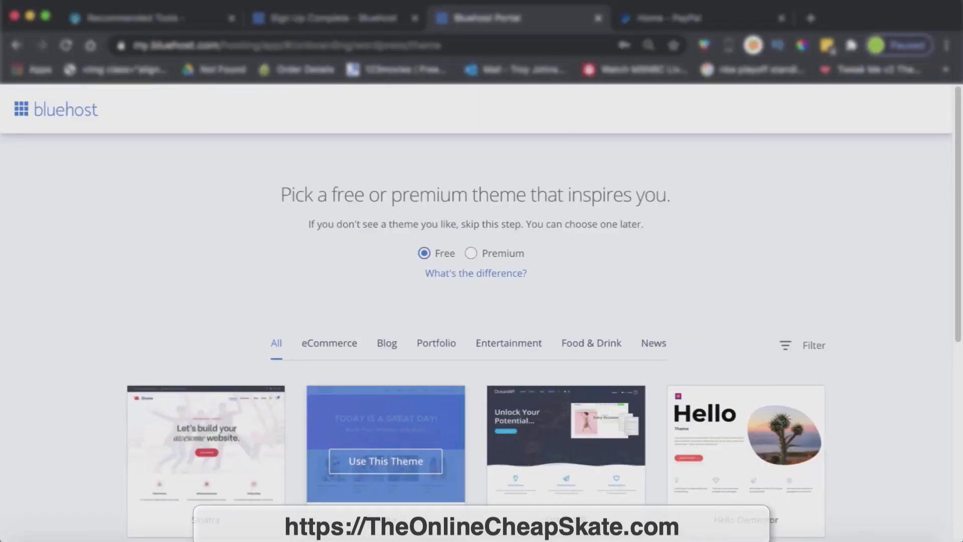
- Choose the free Sinatra theme for the new website
scroll(386, 442, "down", 2)
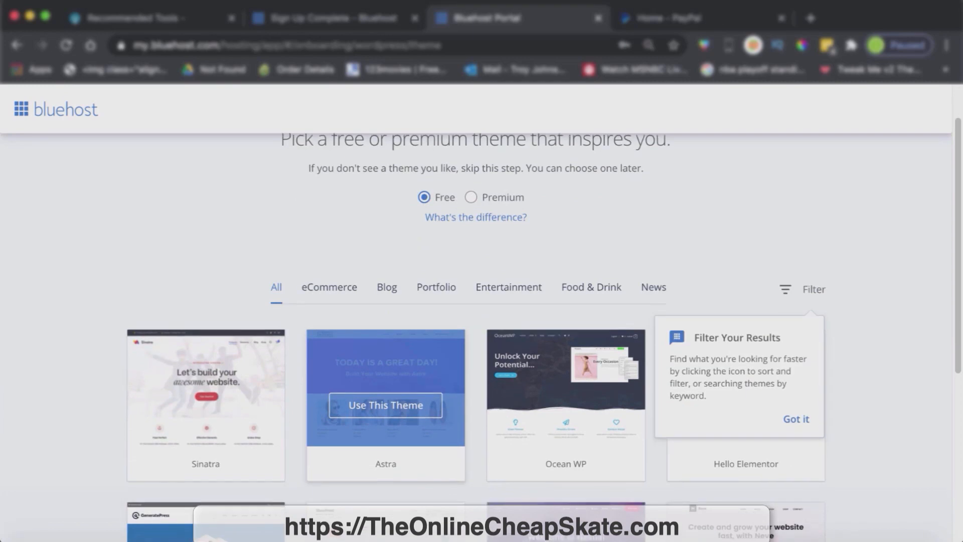
scroll(386, 361, "down", 2)
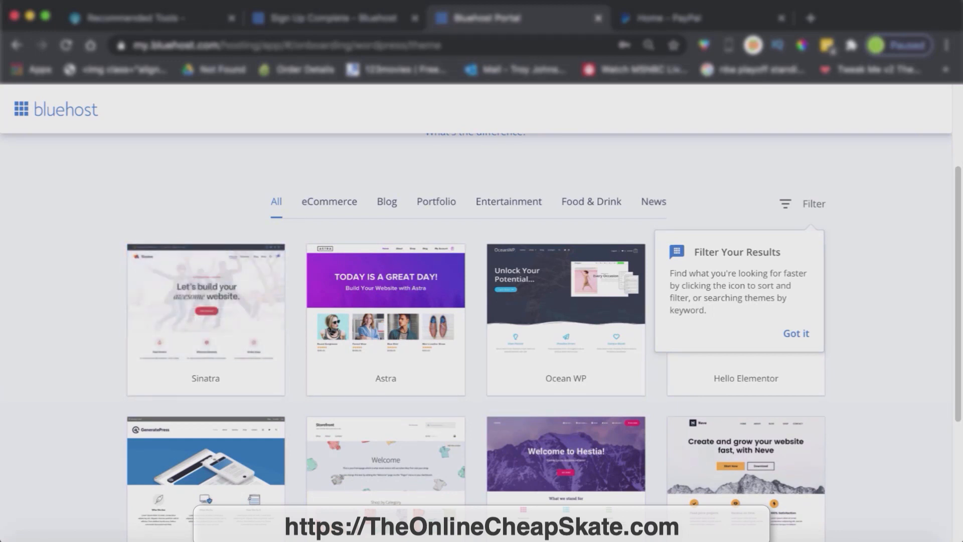
scroll(482, 326, "down", 3)
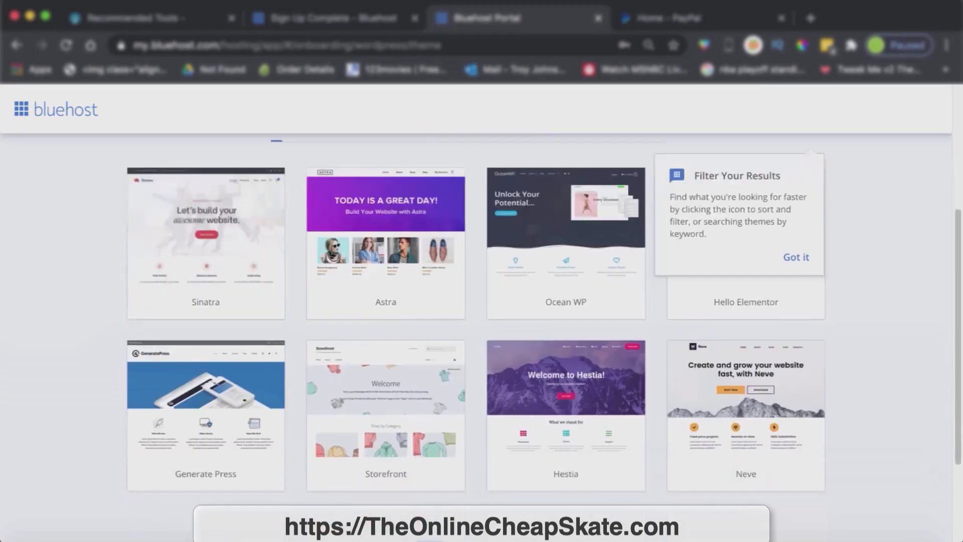
scroll(482, 326, "up", 3)
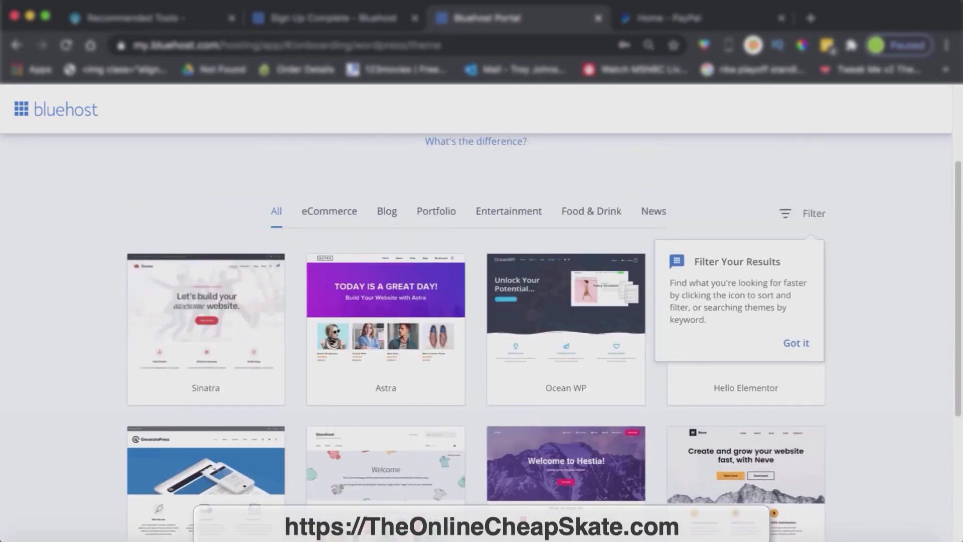
mouse_move(206, 329)
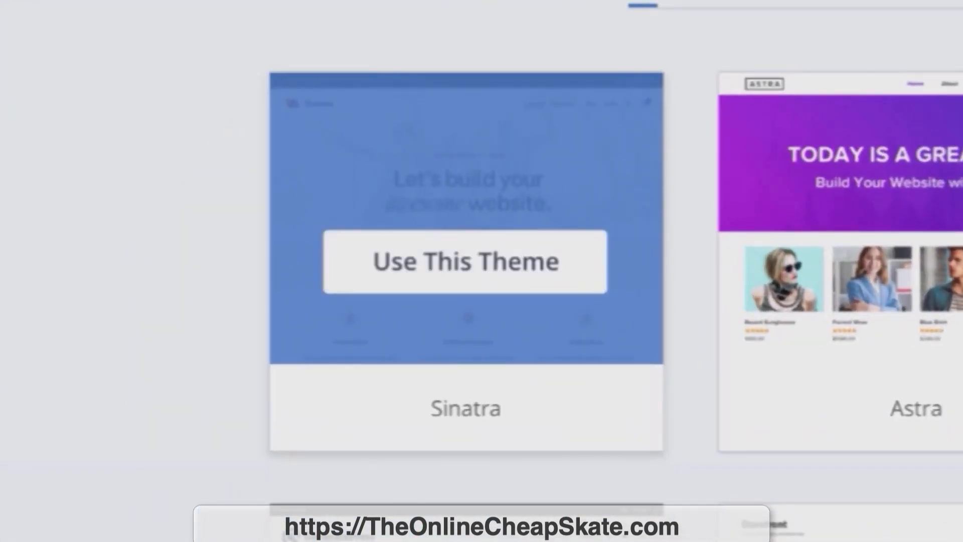
left_click(465, 261)
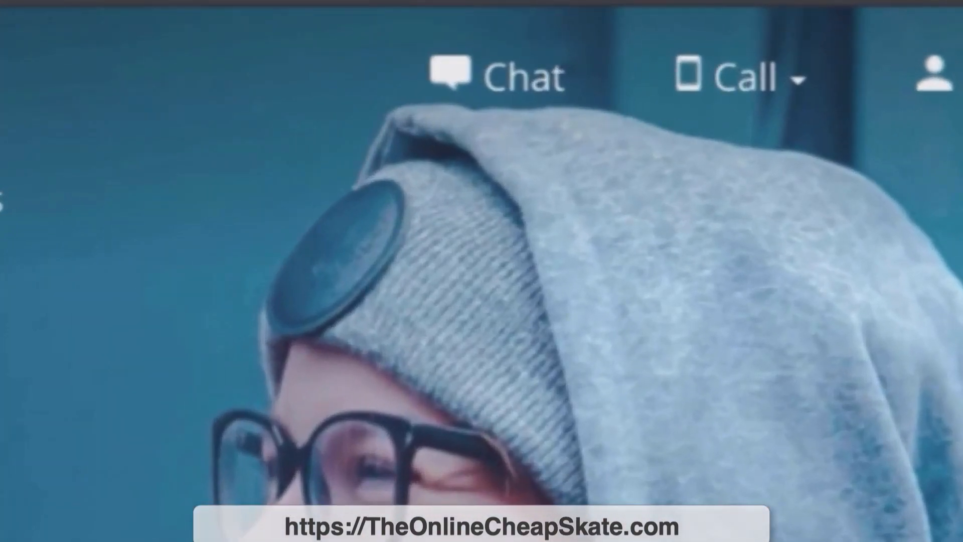
- Open the hosting provider's support chat
left_click(516, 78)
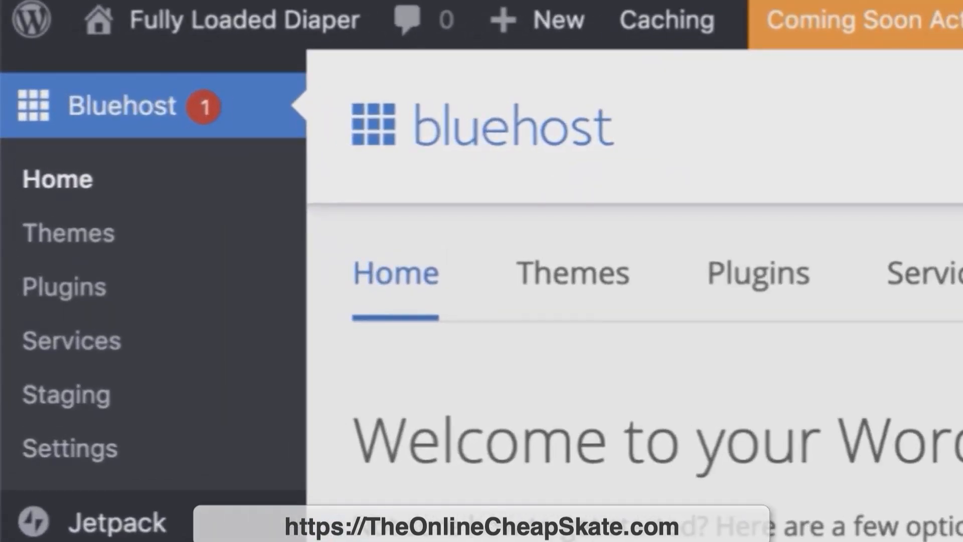
- Turn off the Coming Soon Page in the site's Bluehost settings
left_click(70, 448)
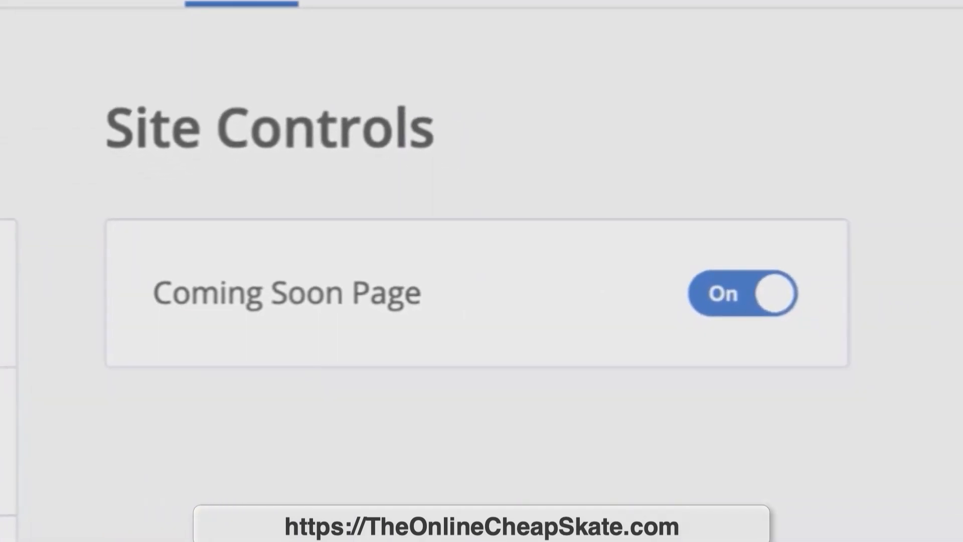
left_click(743, 293)
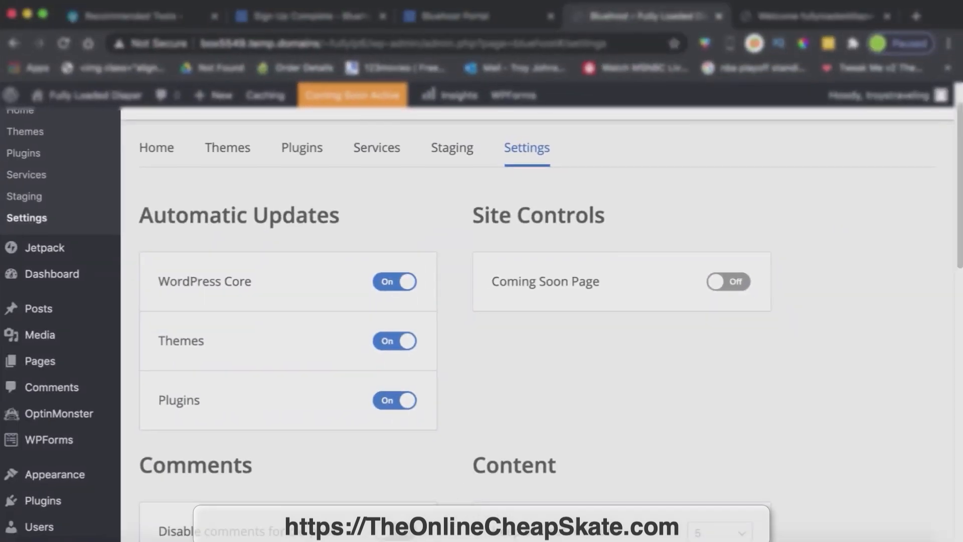
- Review the Bluehost settings for automatic updates, comments, content and caching level
scroll(482, 321, "down", 4)
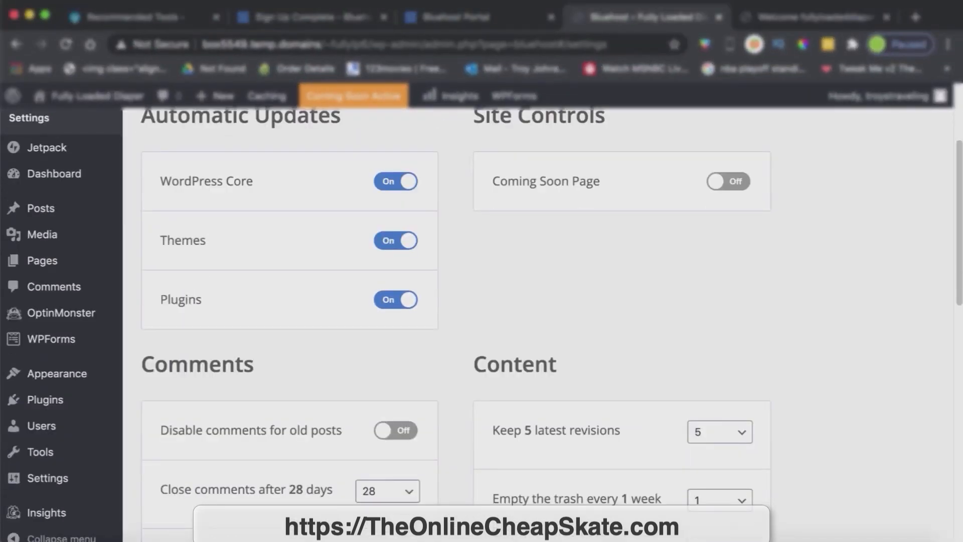
scroll(482, 321, "down", 10)
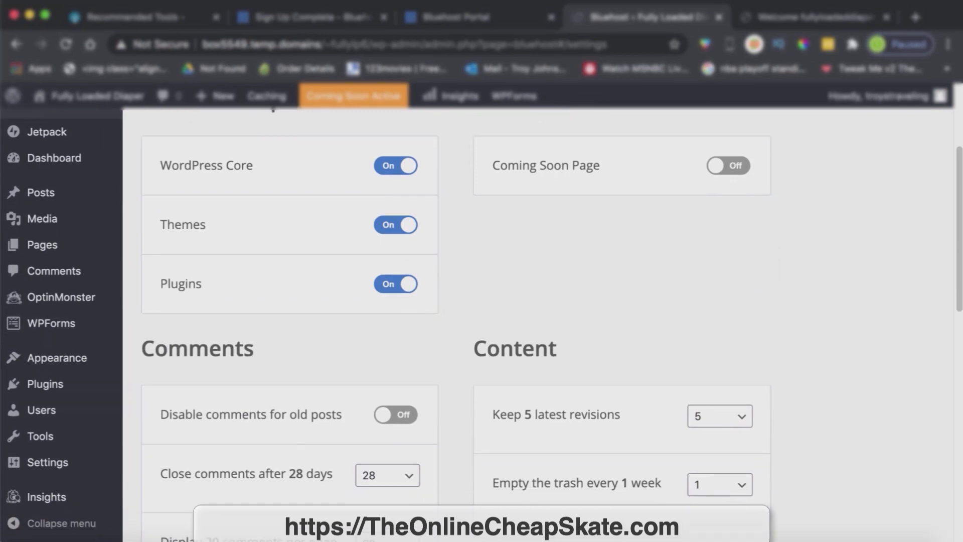
scroll(481, 322, "down", 2)
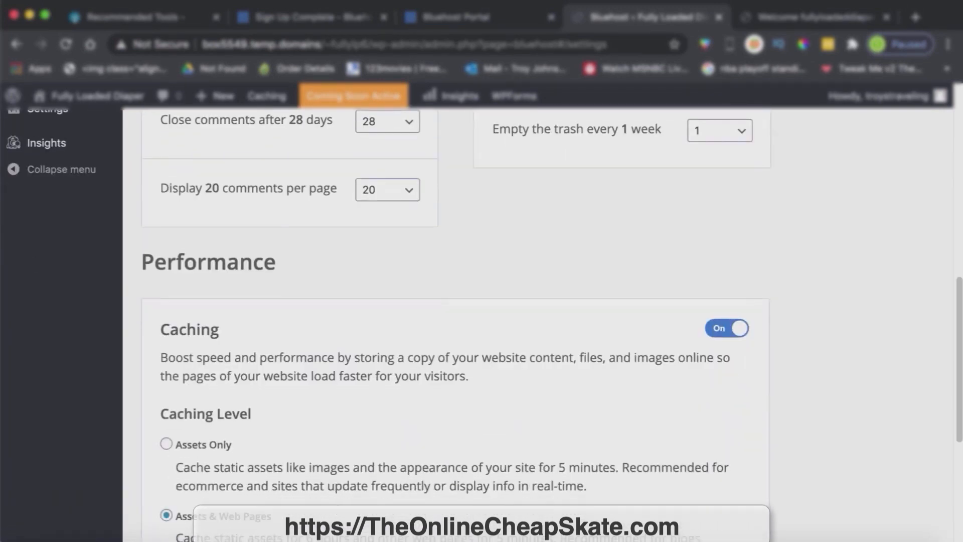
scroll(481, 321, "down", 1)
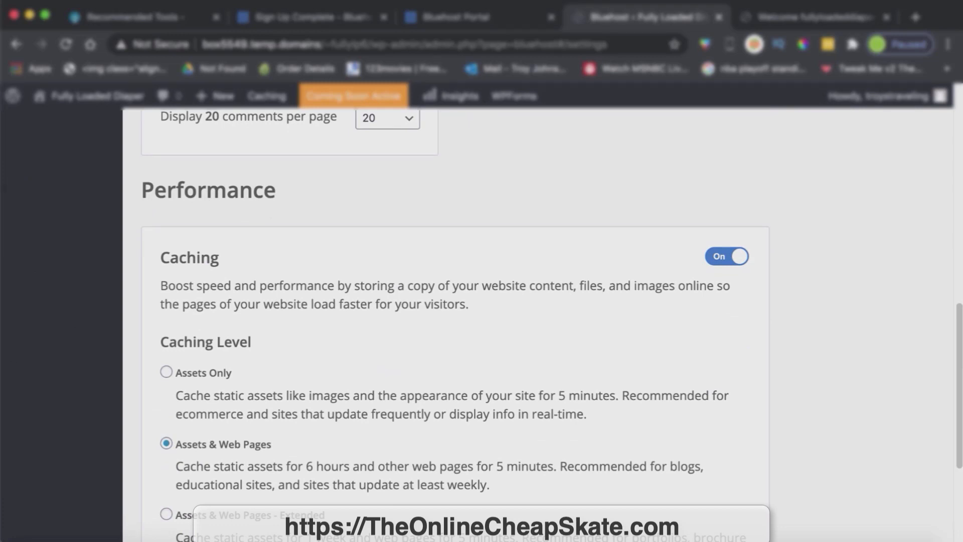
scroll(482, 321, "down", 5)
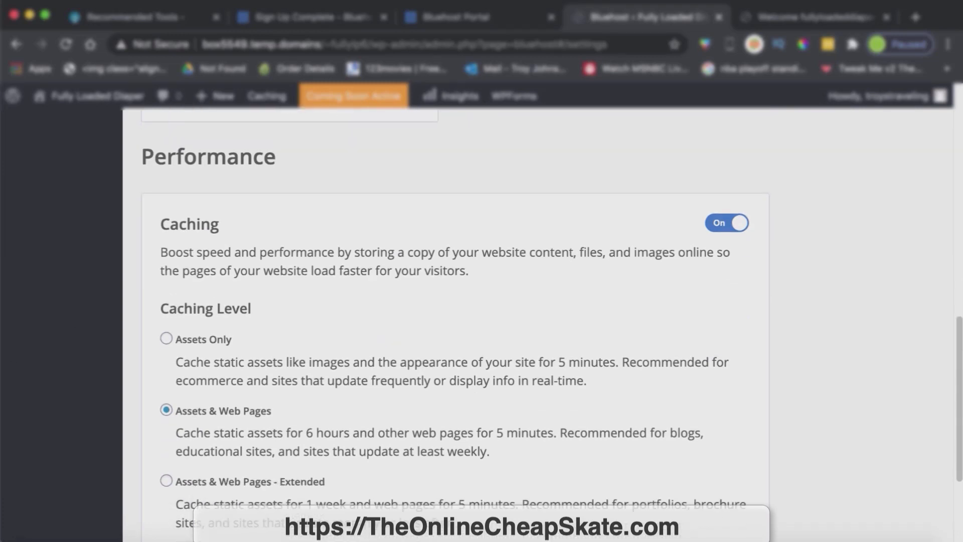
scroll(481, 321, "down", 1)
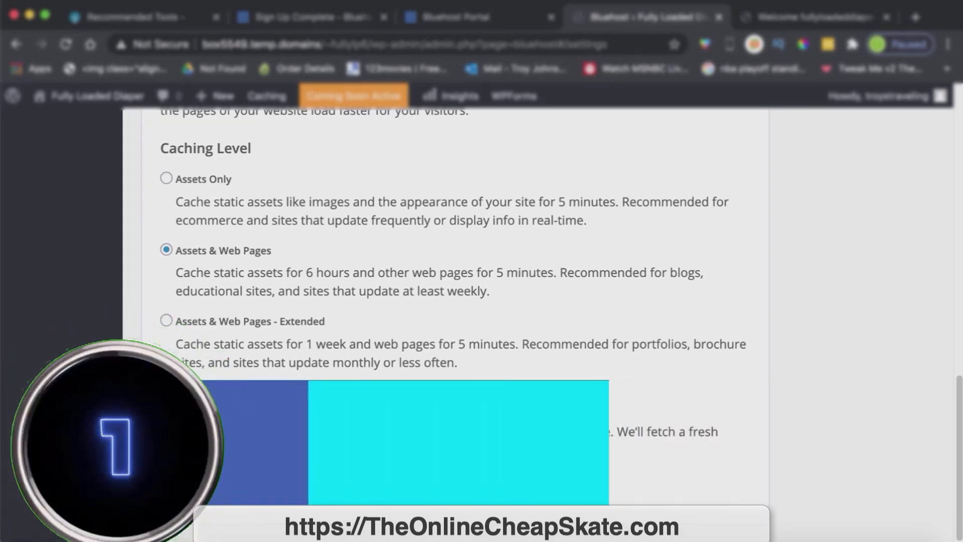
scroll(455, 321, "up", 1)
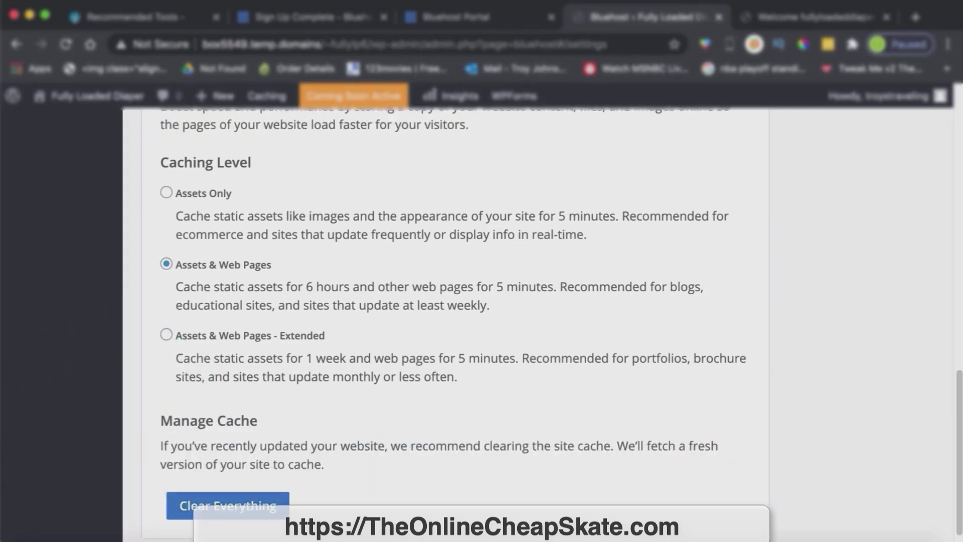
scroll(455, 321, "up", 15)
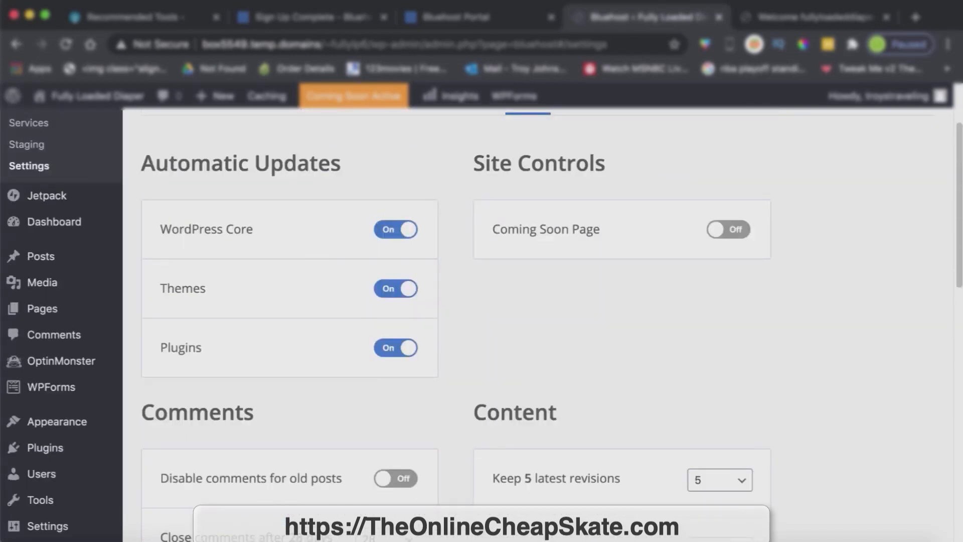
scroll(455, 321, "up", 2)
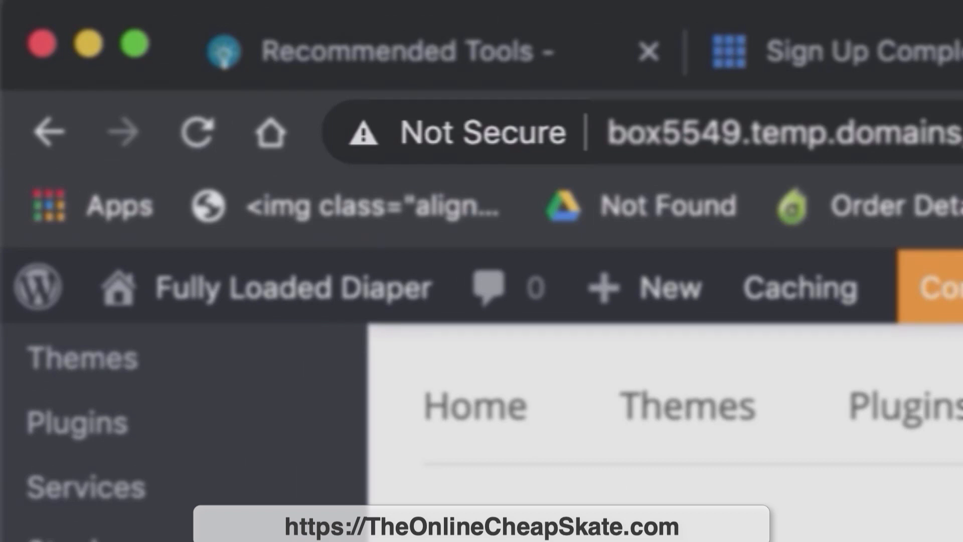
- Search the plugins available to add for "really simple ssl", and install and activate the Really Simple SSL plugin
scroll(482, 432, "down", 2)
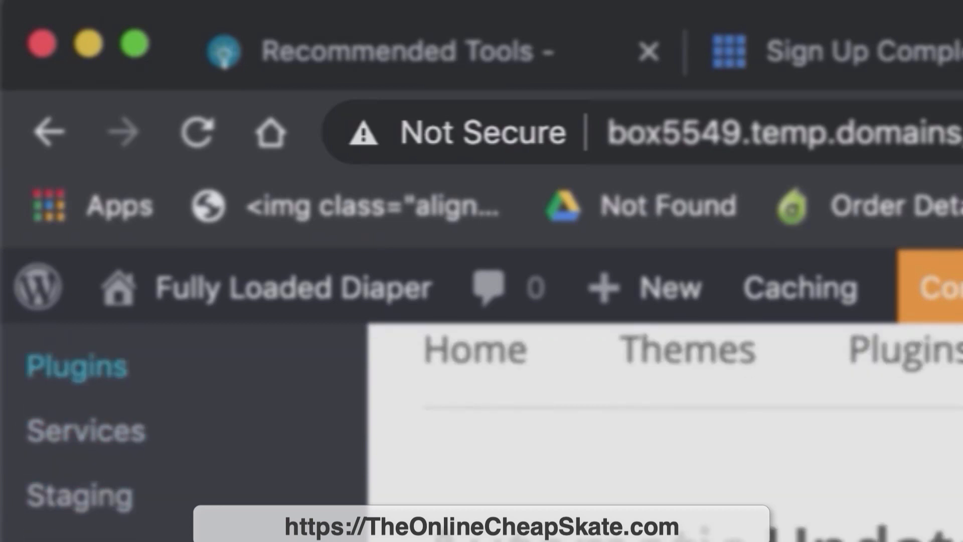
scroll(481, 431, "down", 5)
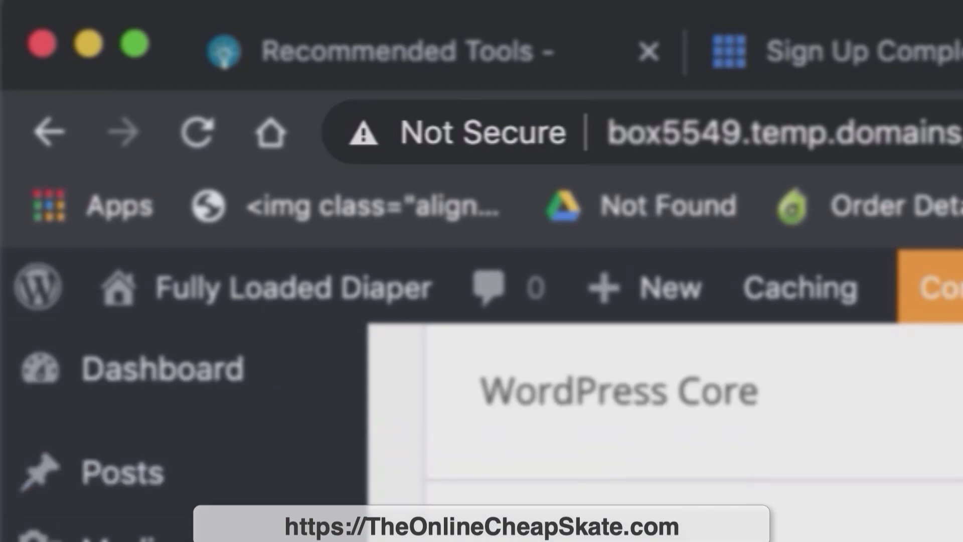
scroll(481, 432, "down", 3)
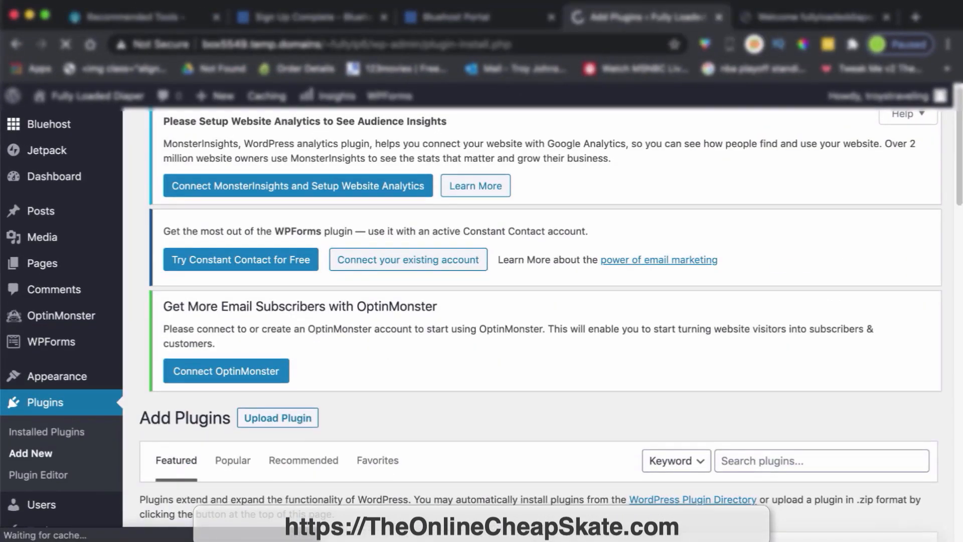
scroll(539, 322, "down", 5)
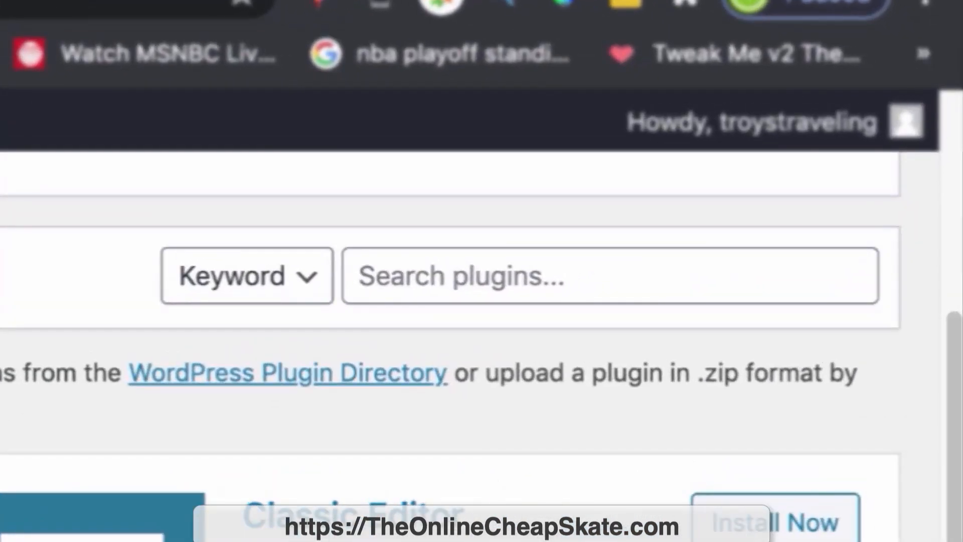
left_click(610, 275)
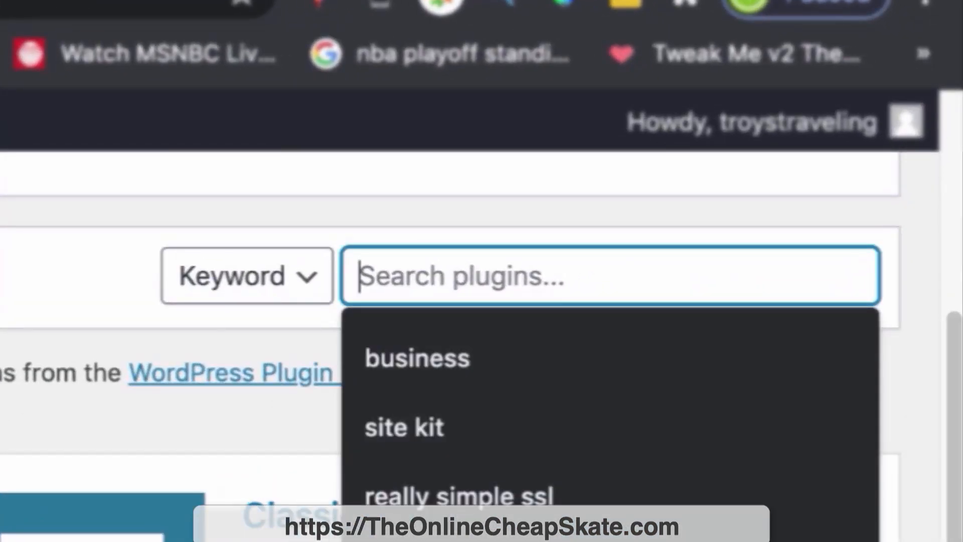
type("really simp")
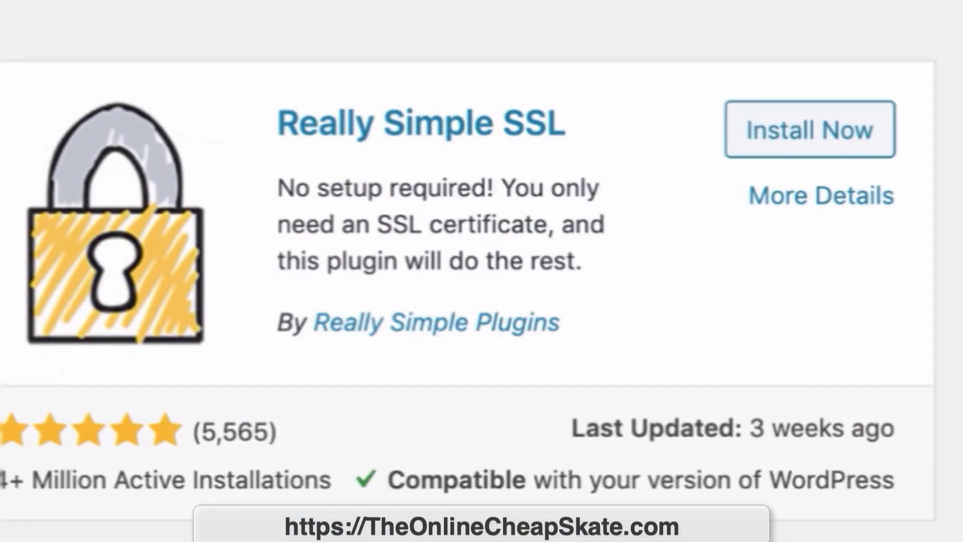
left_click(811, 130)
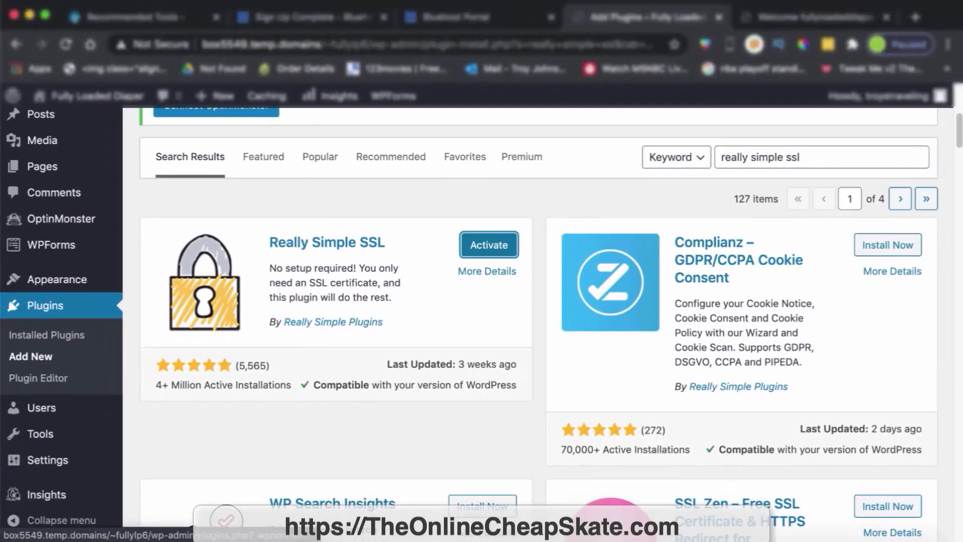
left_click(489, 244)
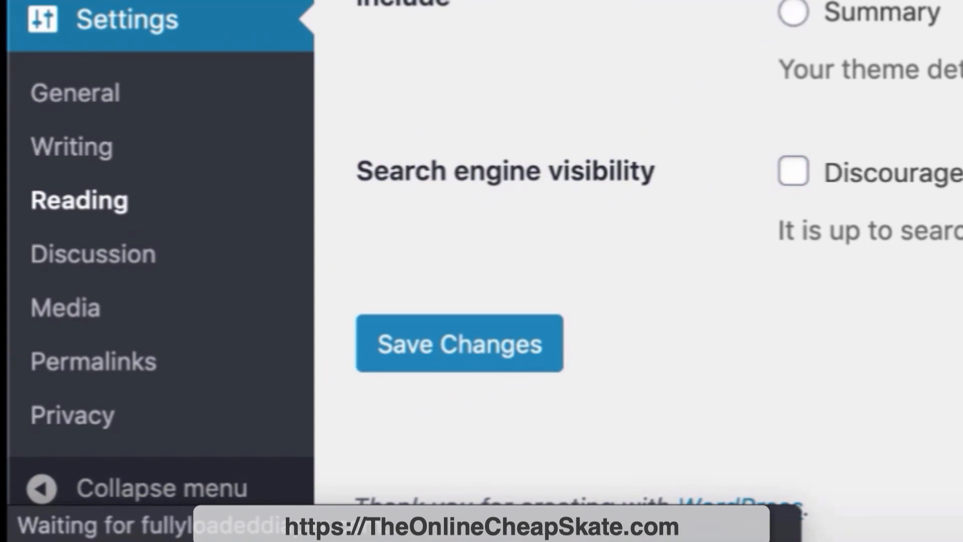
- Open the site's Reading settings and check the search engine visibility option
scroll(150, 201, "down", 1)
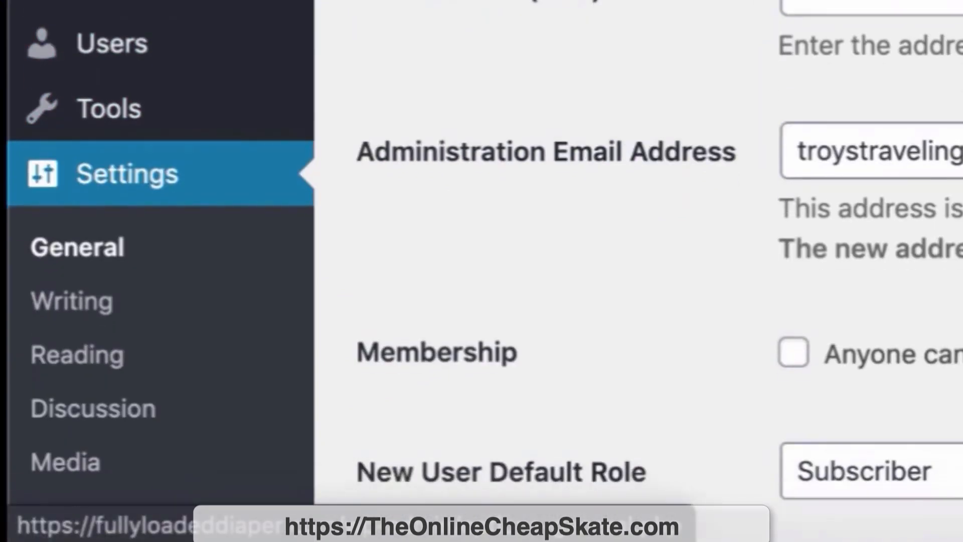
left_click(77, 355)
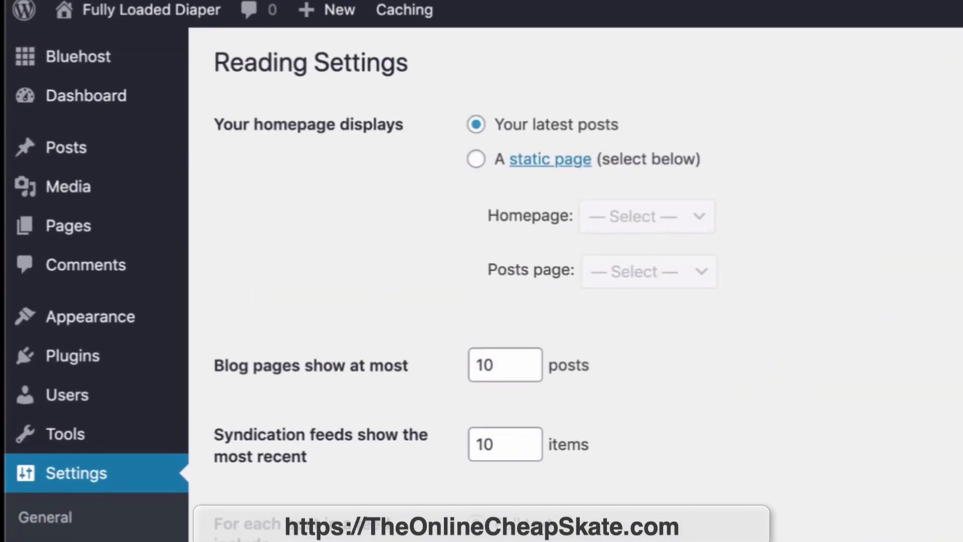
scroll(575, 281, "down", 3)
scroll(507, 236, "down", 2)
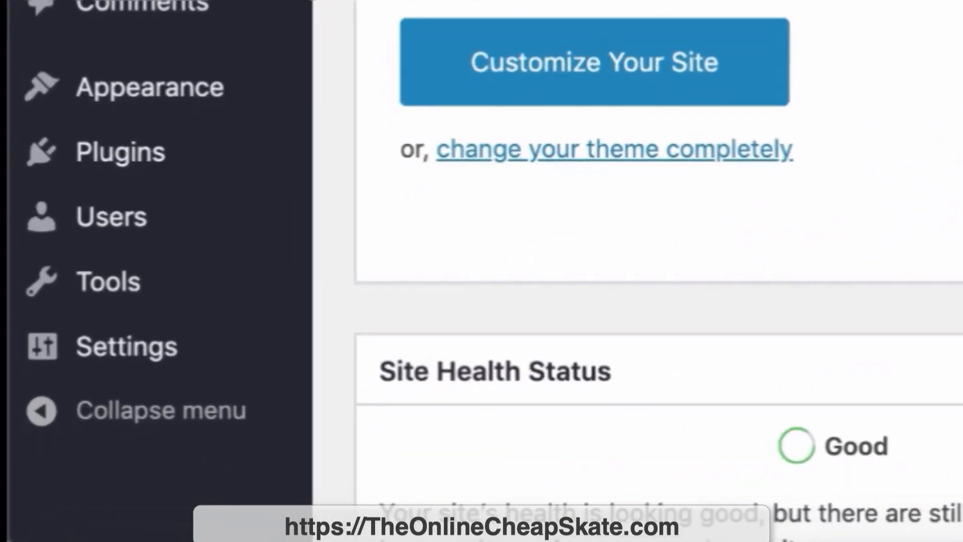
- Open the site's permalink settings, choose the Post name structure and save the changes
mouse_move(43, 437)
mouse_move(125, 347)
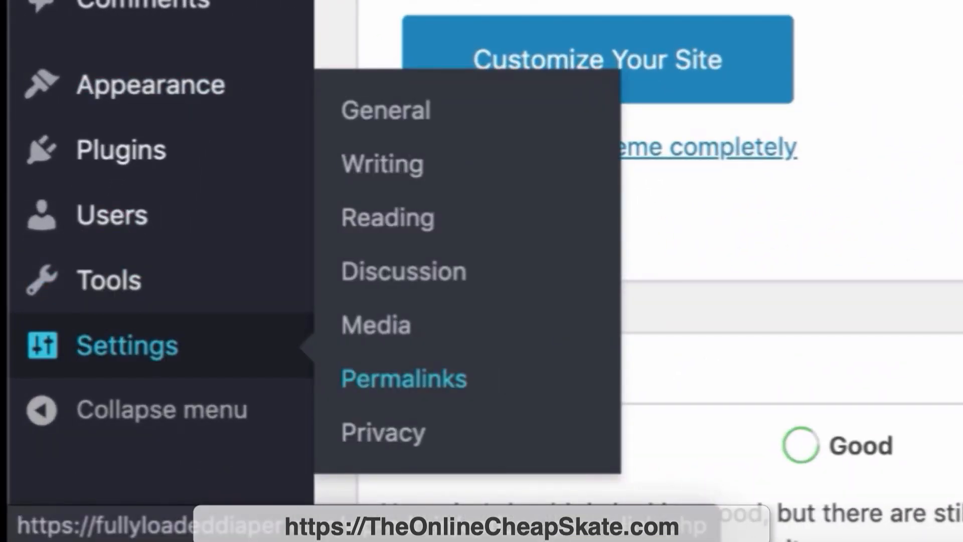
left_click(403, 379)
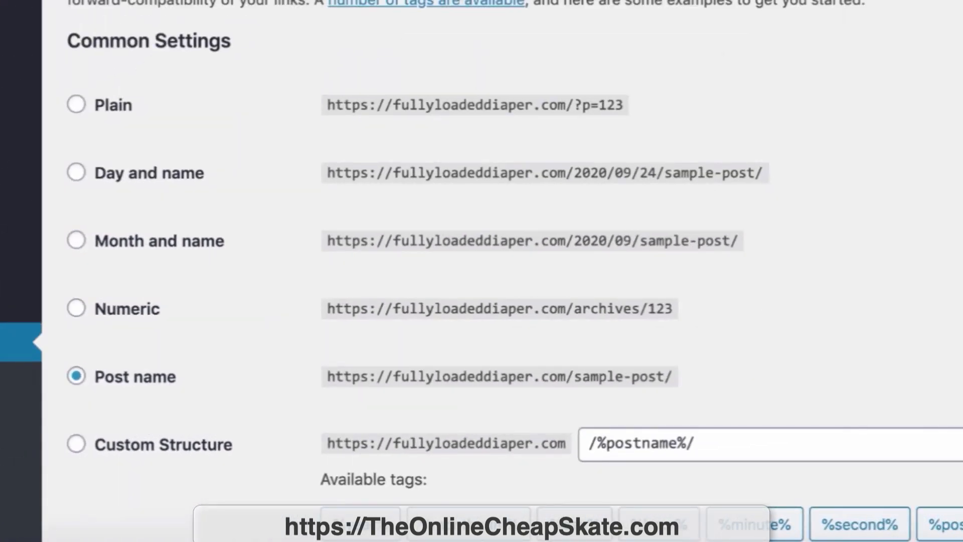
left_click(76, 104)
left_click(76, 172)
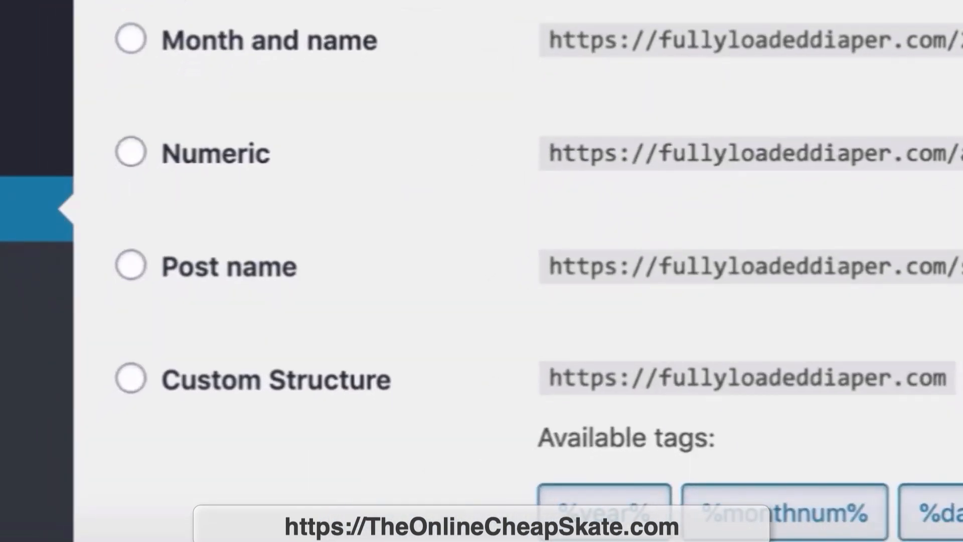
left_click(131, 265)
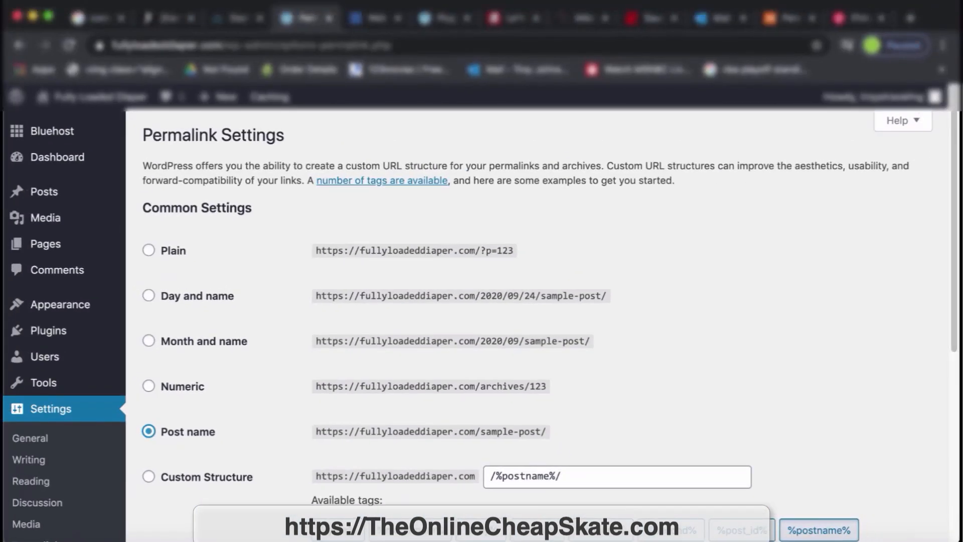
scroll(537, 321, "down", 6)
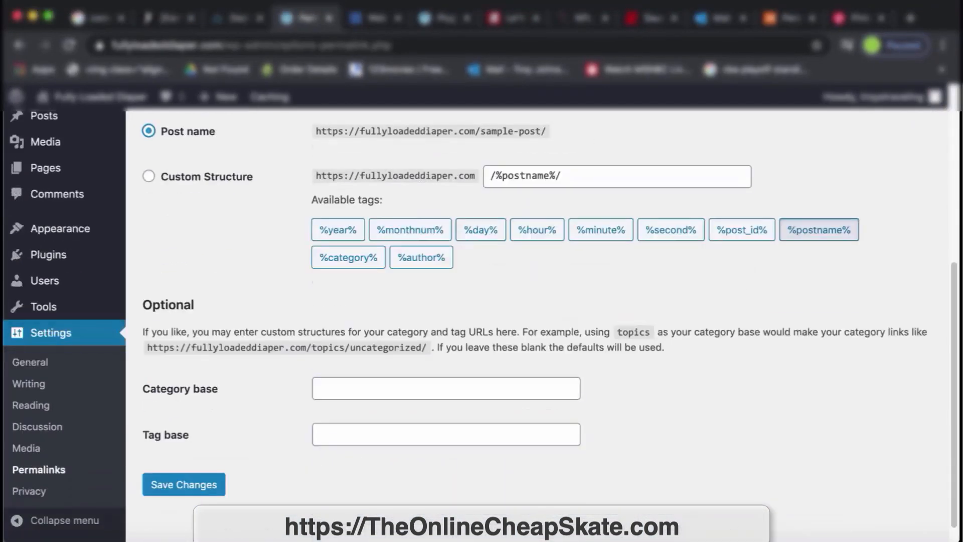
left_click(183, 483)
scroll(537, 321, "down", 2)
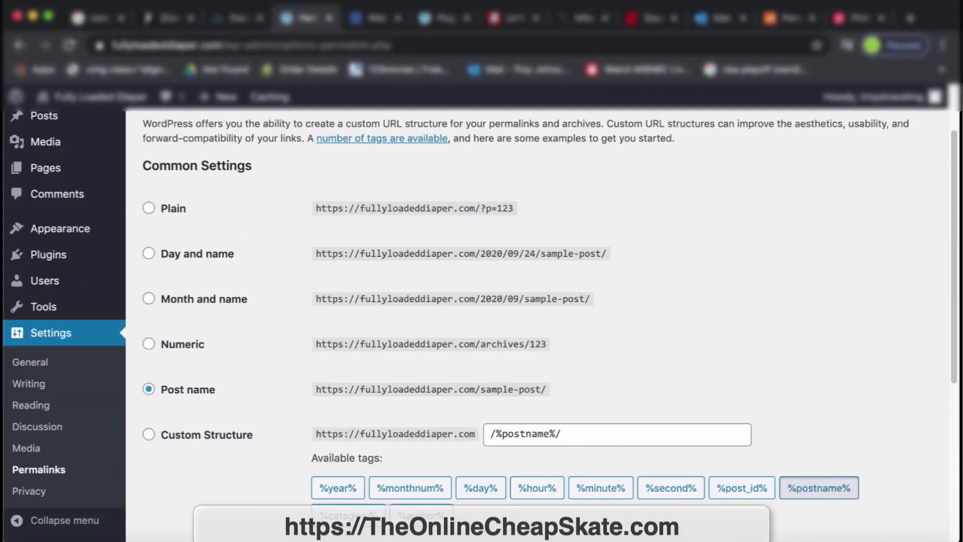
scroll(541, 322, "down", 5)
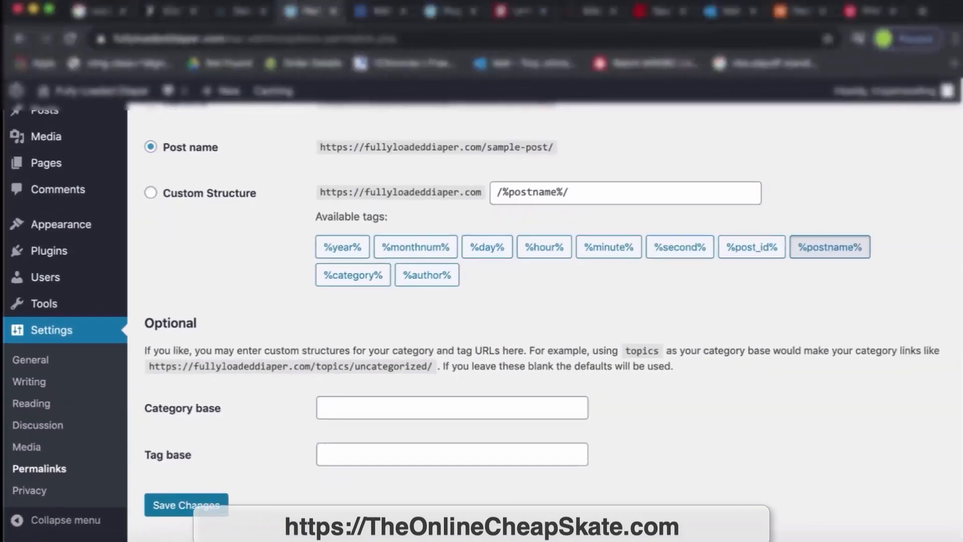
left_click(460, 450)
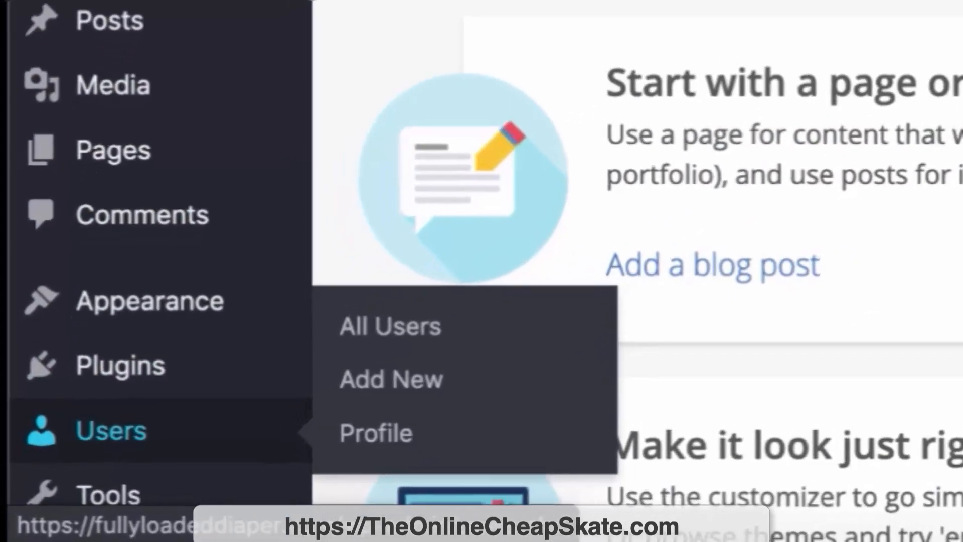
- Open the administrator account's profile from the list of users and set its nickname to "Editorial Staff"
left_click(44, 498)
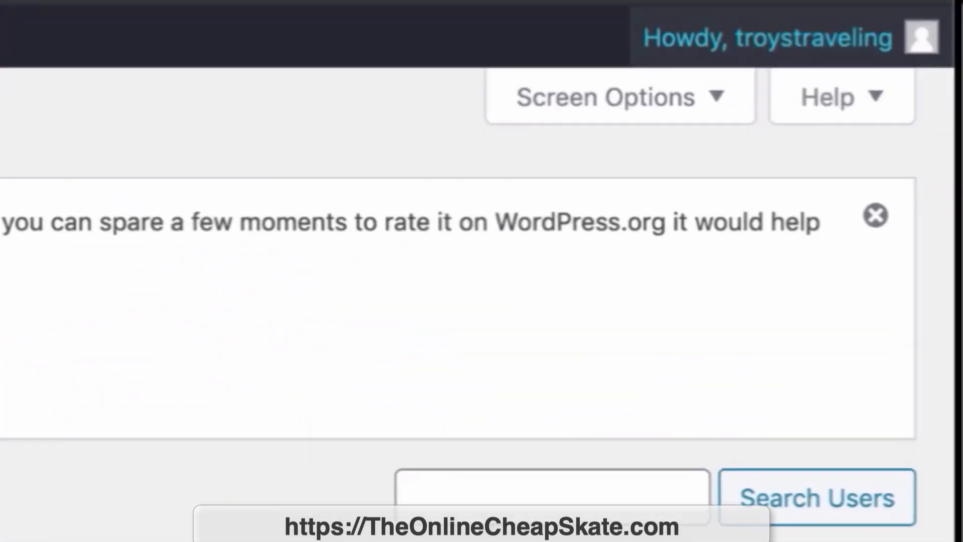
mouse_move(767, 38)
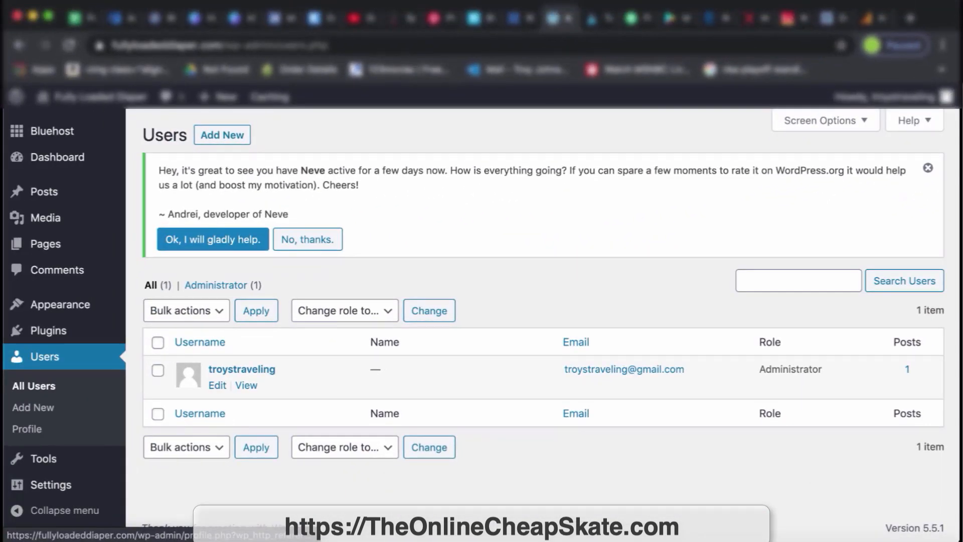
left_click(217, 384)
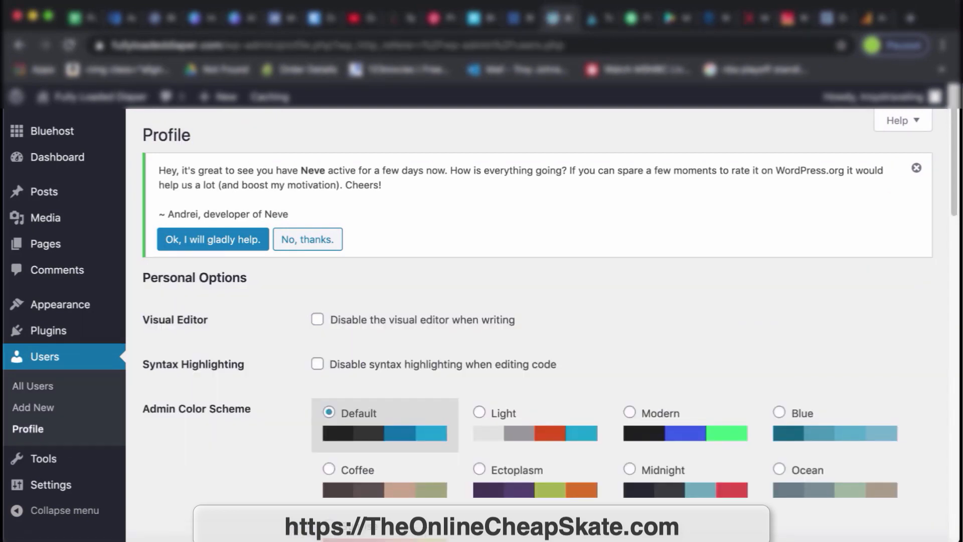
scroll(550, 314, "down", 7)
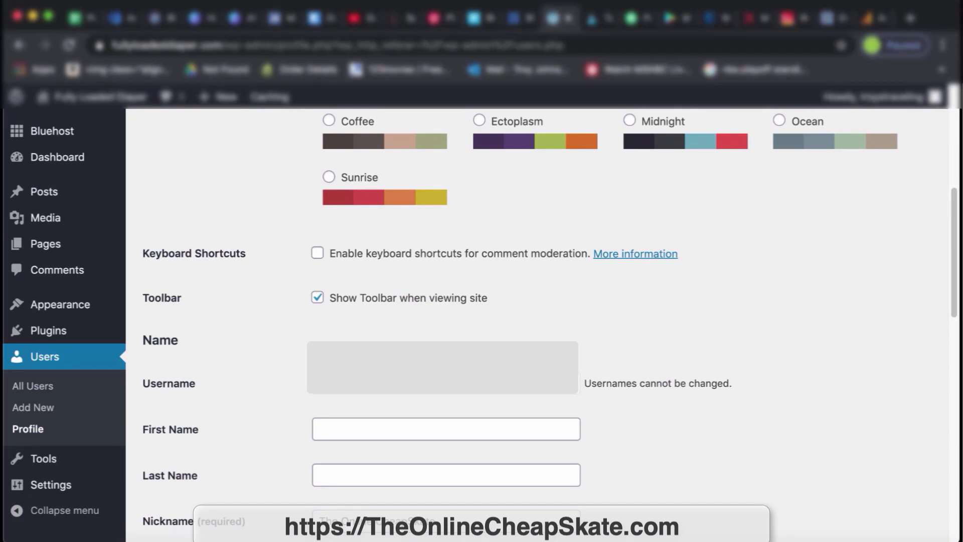
scroll(550, 315, "down", 1)
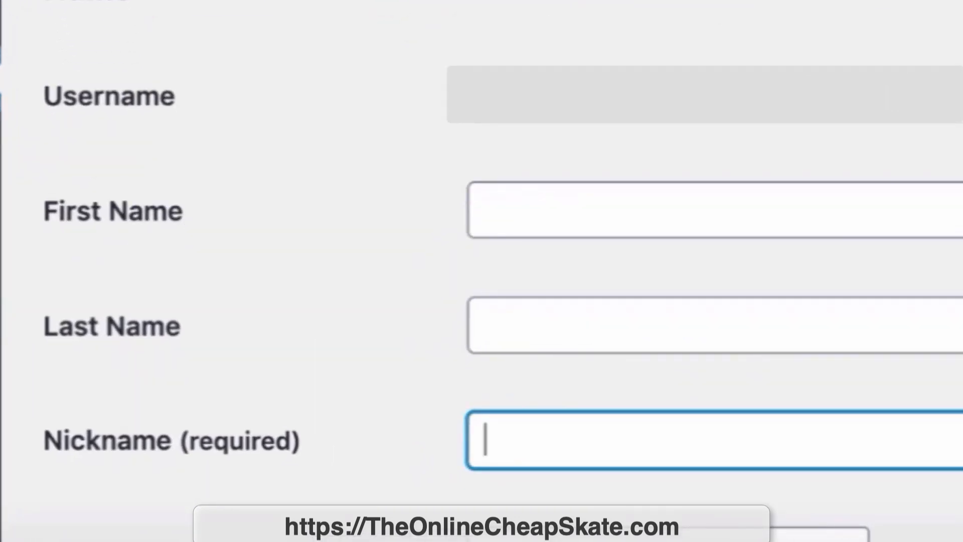
scroll(482, 271, "down", 1)
key("Down")
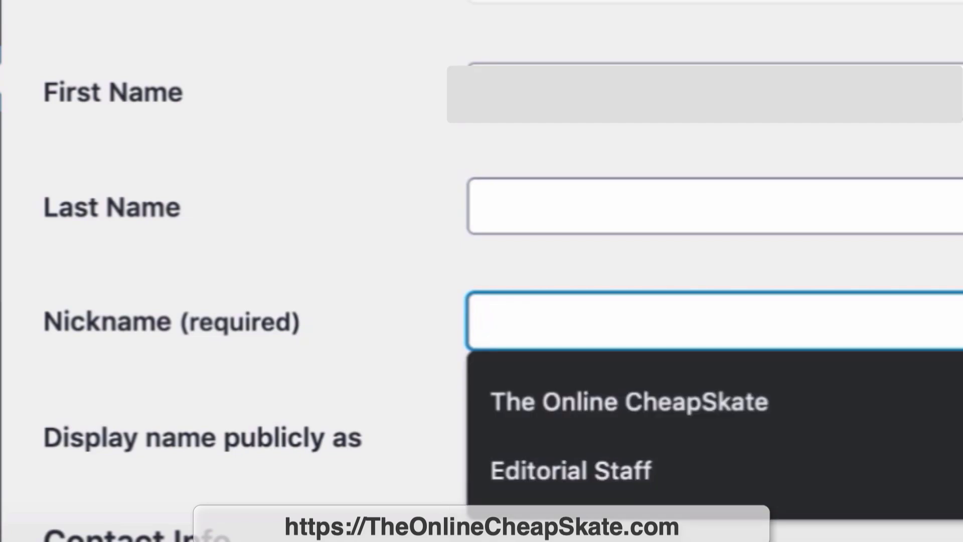
type("Edit")
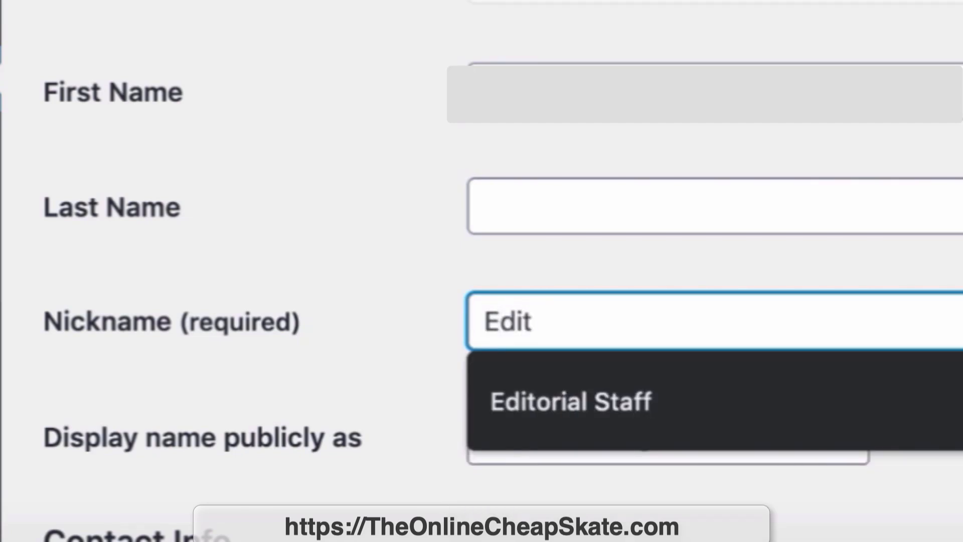
type("orial Staff")
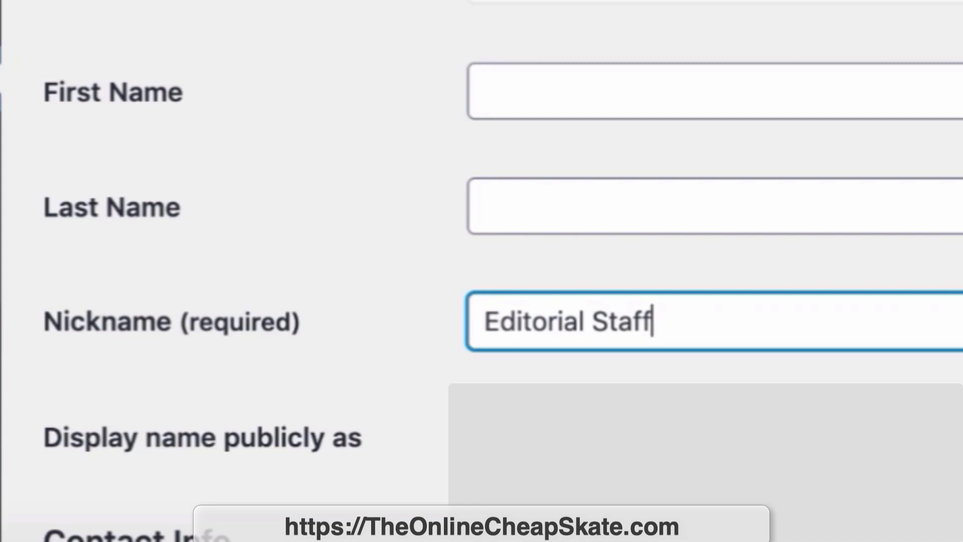
- Set the publicly displayed name to Editorial Staff and update the profile
key("Tab")
scroll(481, 271, "down", 2)
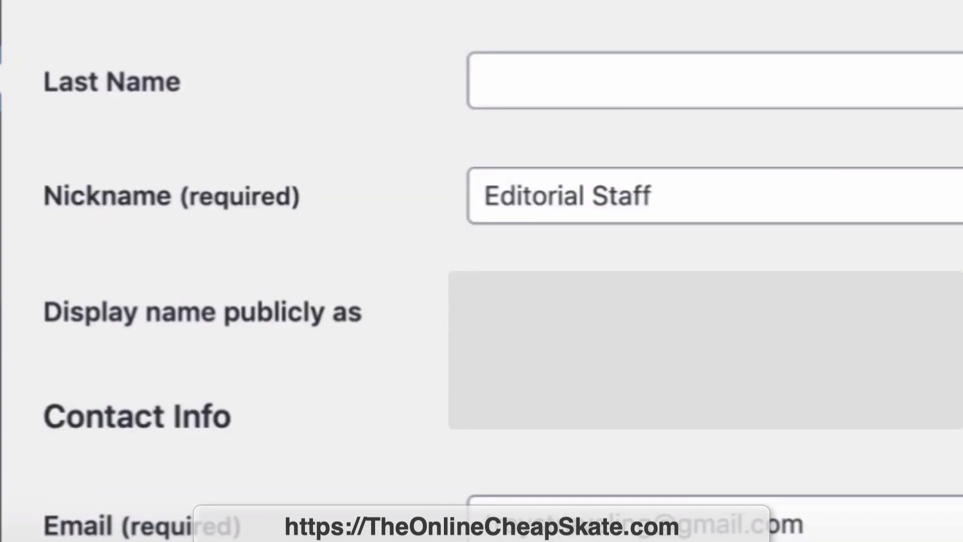
left_click(657, 311)
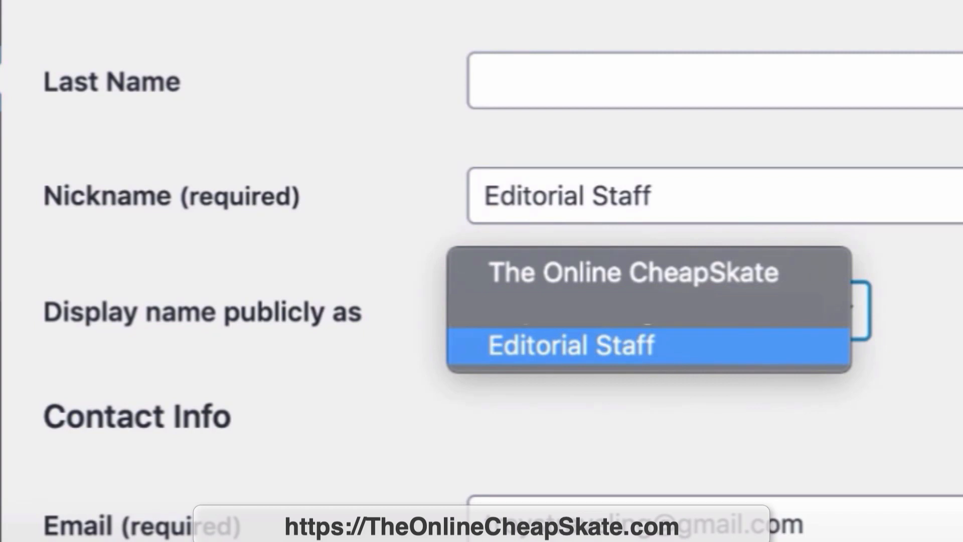
left_click(602, 346)
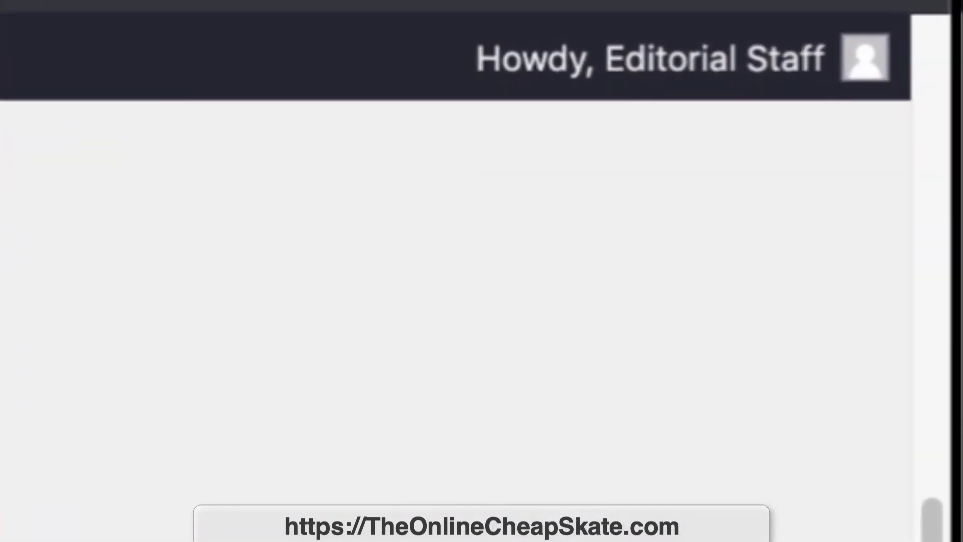
mouse_move(652, 59)
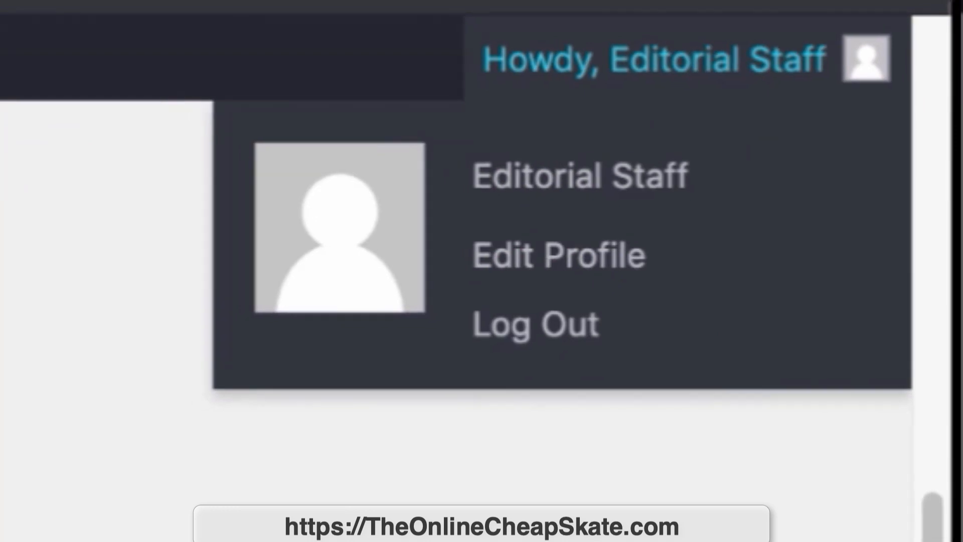
scroll(537, 321, "down", 5)
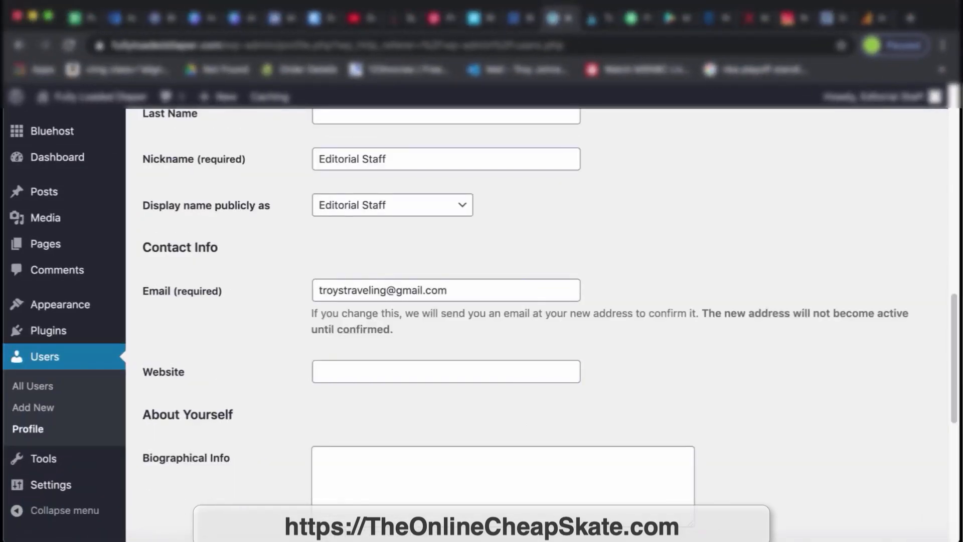
scroll(537, 321, "down", 10)
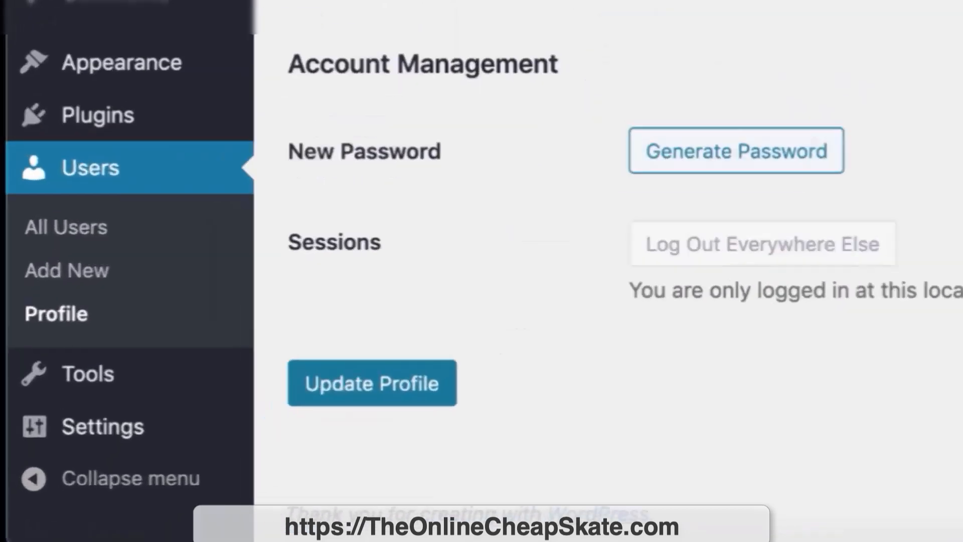
left_click(460, 345)
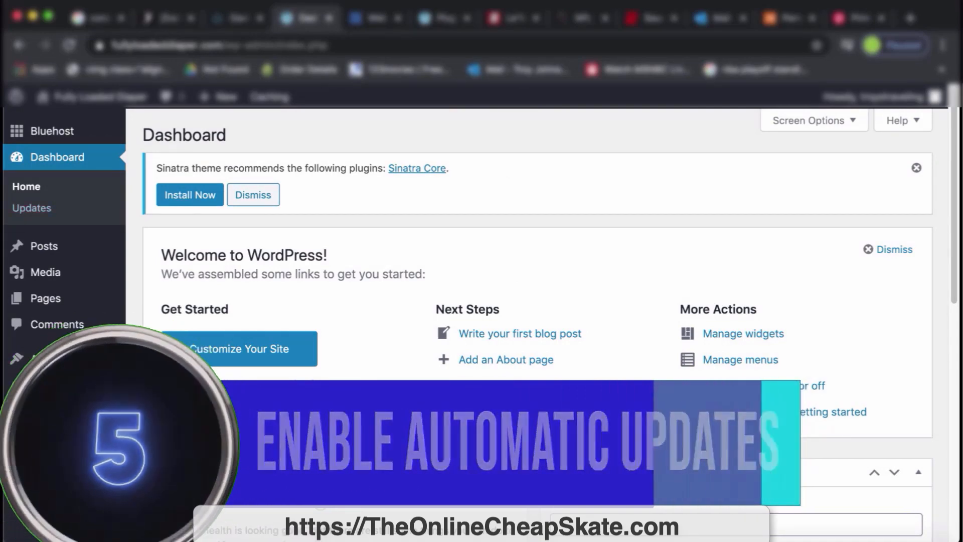
- Open the Bluehost settings and check the automatic updates for WordPress Core, themes and plugins
mouse_move(52, 131)
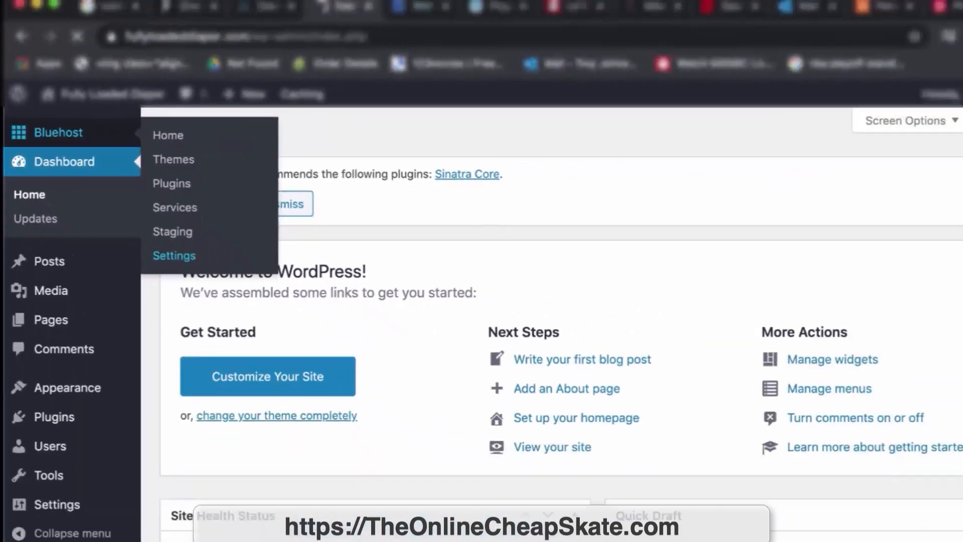
left_click(388, 424)
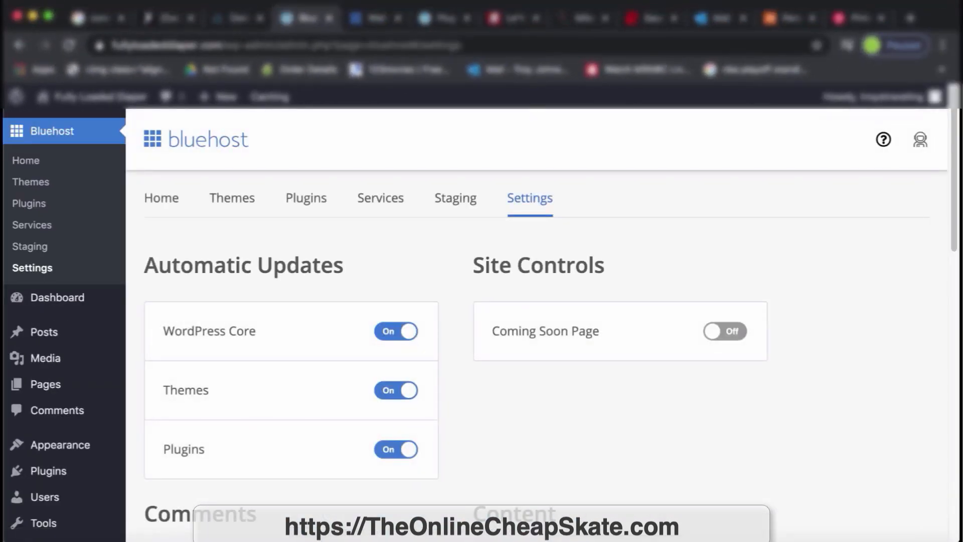
scroll(475, 326, "down", 2)
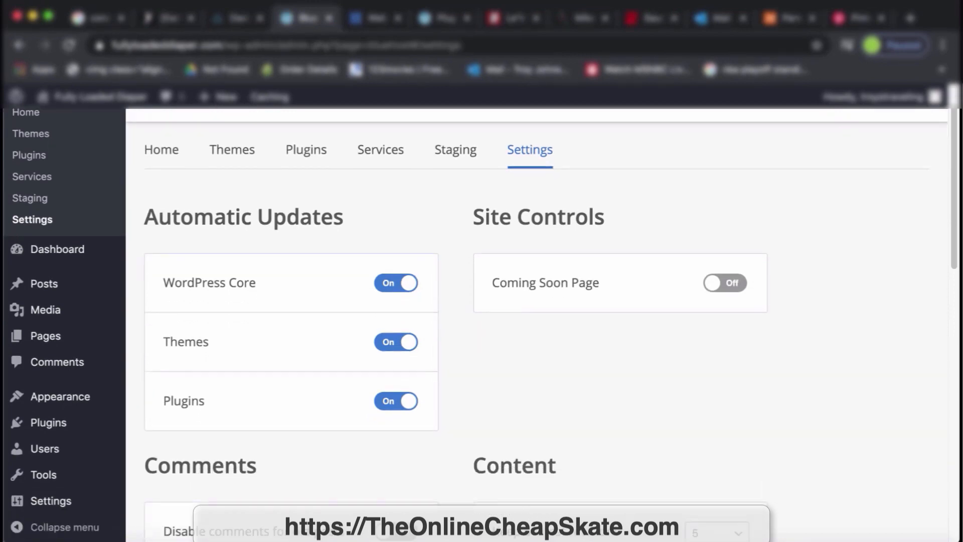
scroll(542, 321, "down", 3)
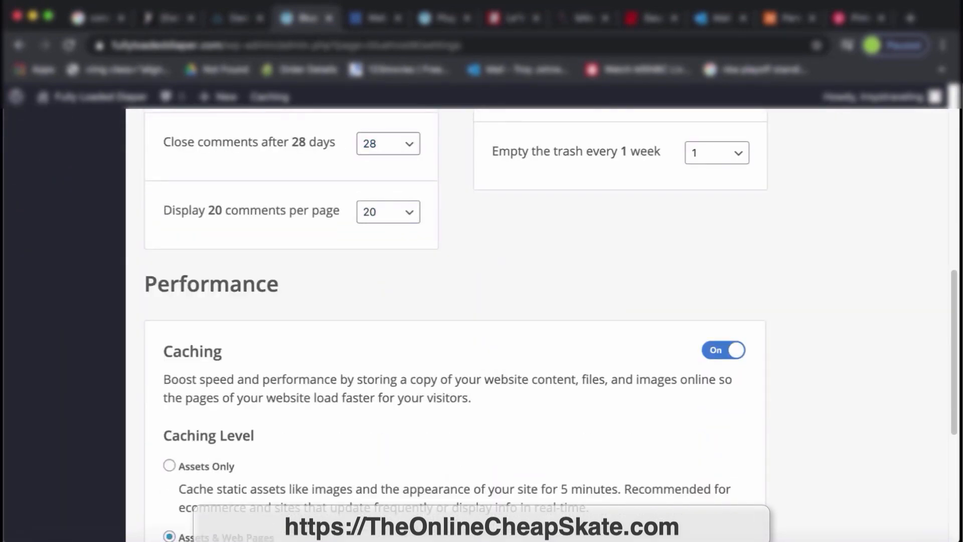
scroll(542, 322, "up", 10)
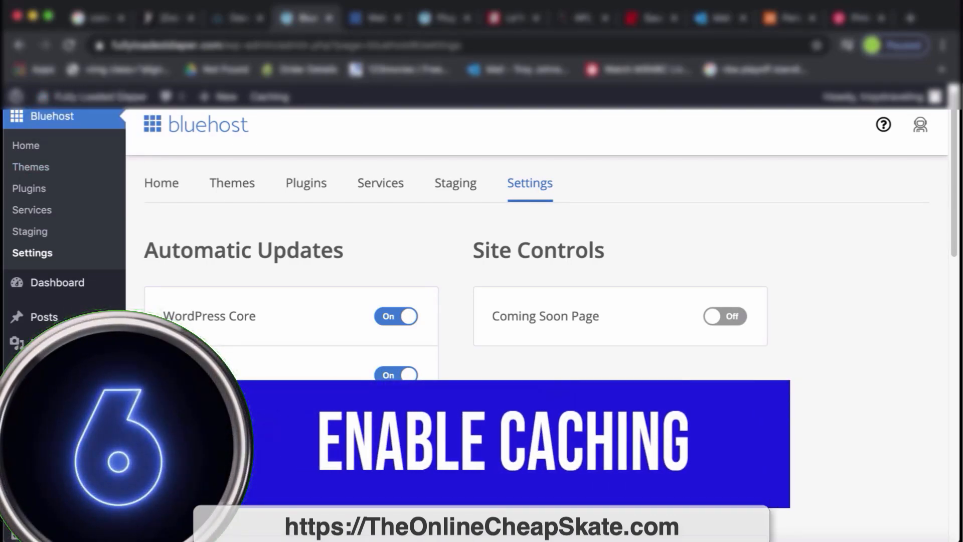
- Check the caching switch and caching level in the Performance section of the Bluehost settings
scroll(537, 225, "down", 3)
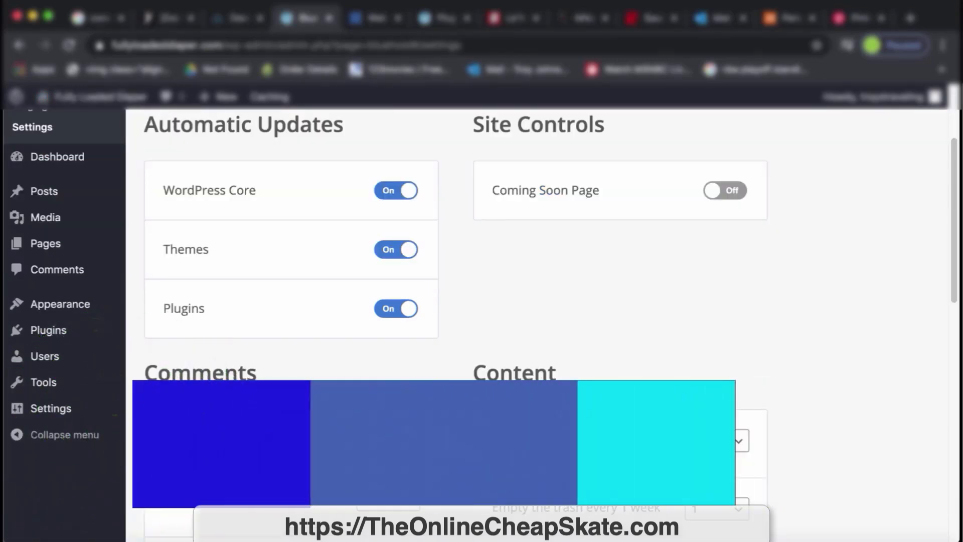
scroll(537, 301, "down", 5)
scroll(537, 322, "down", 3)
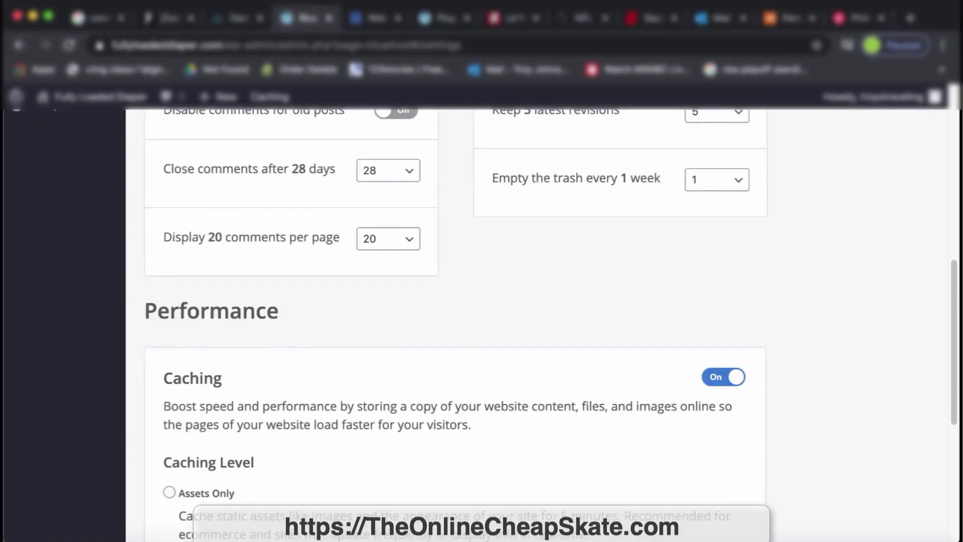
scroll(537, 321, "down", 1)
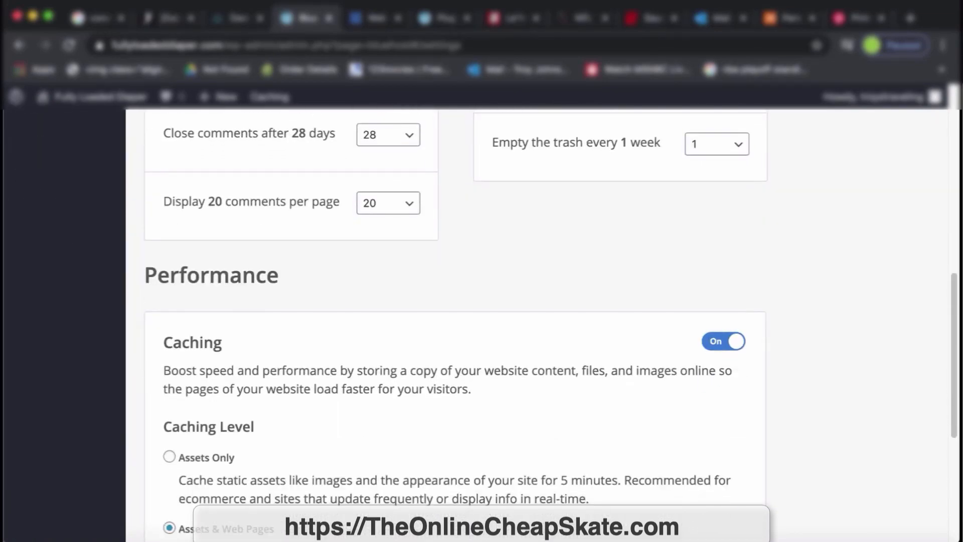